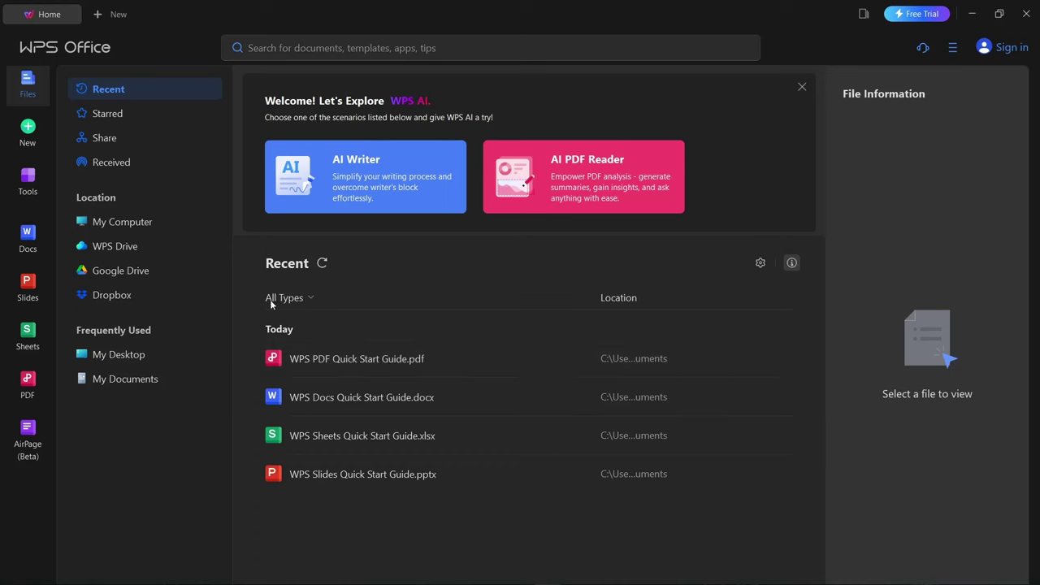
- Create a new blank Docs document after browsing the Docs templates, and dismiss the First Draft Made Easy tip
left_click(26, 237)
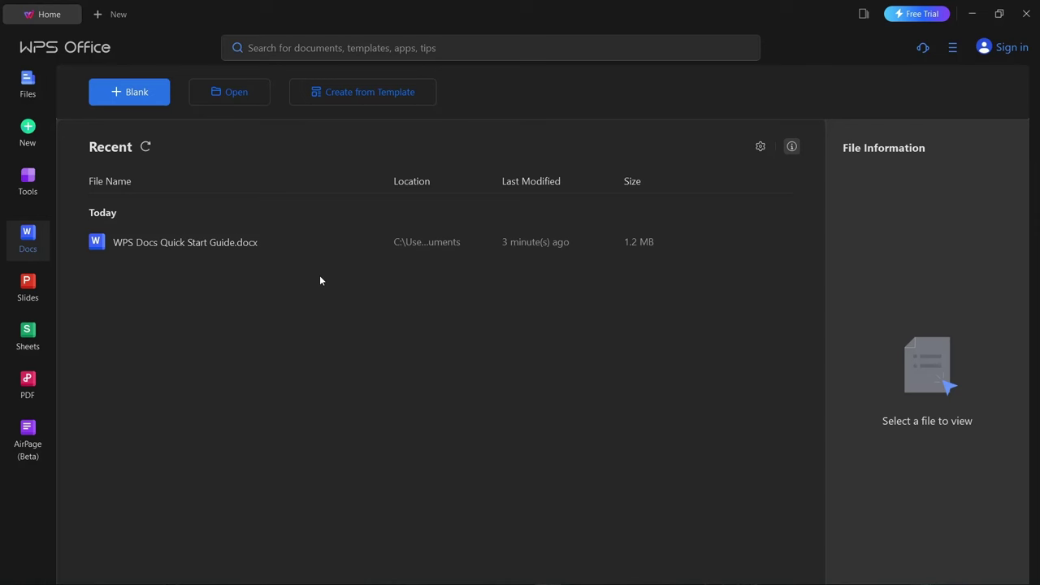
left_click(31, 133)
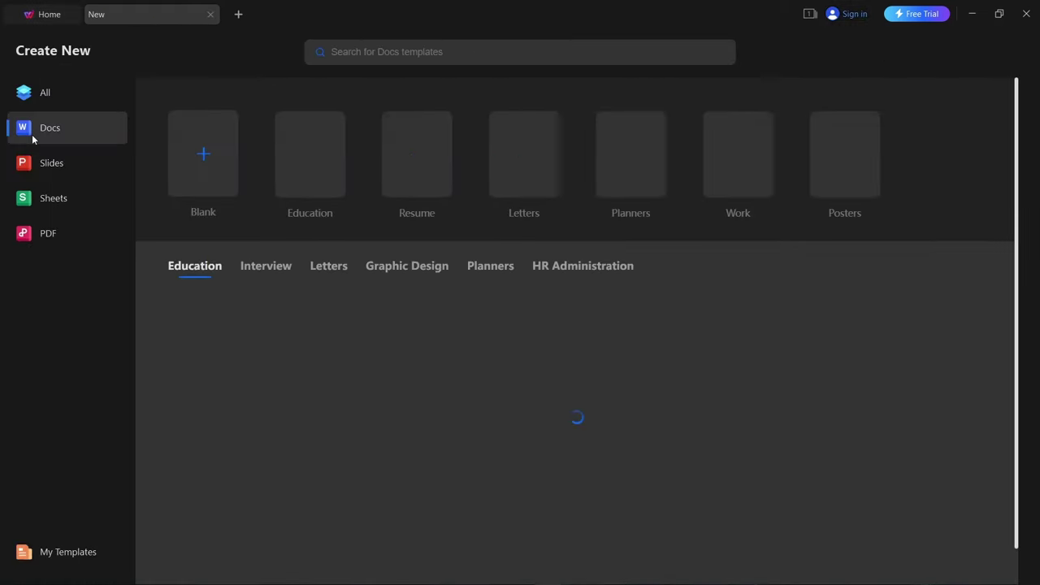
mouse_move(290, 304)
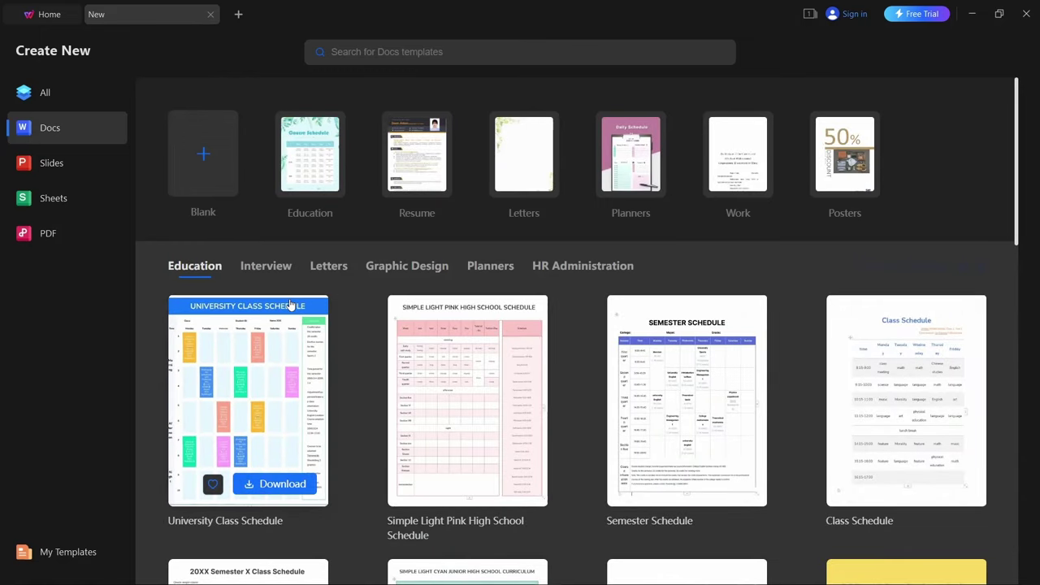
scroll(702, 211, "down", 10)
scroll(607, 229, "up", 10)
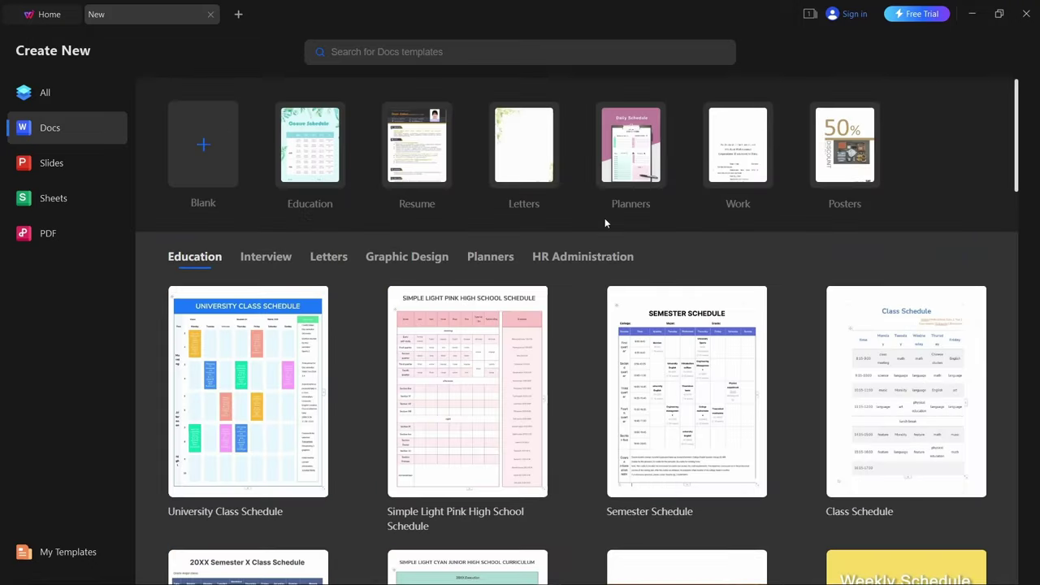
left_click(203, 159)
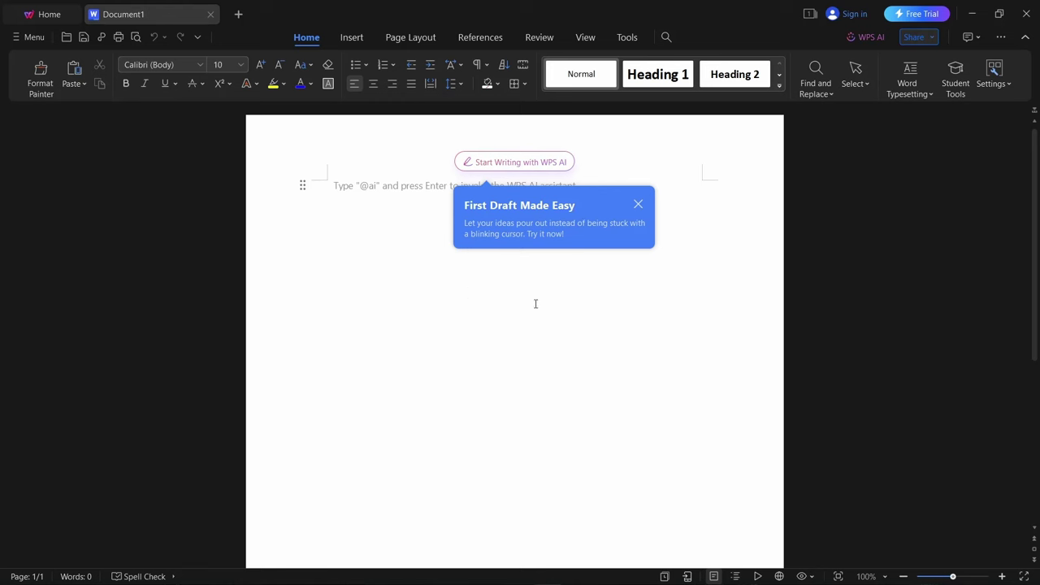
left_click(638, 204)
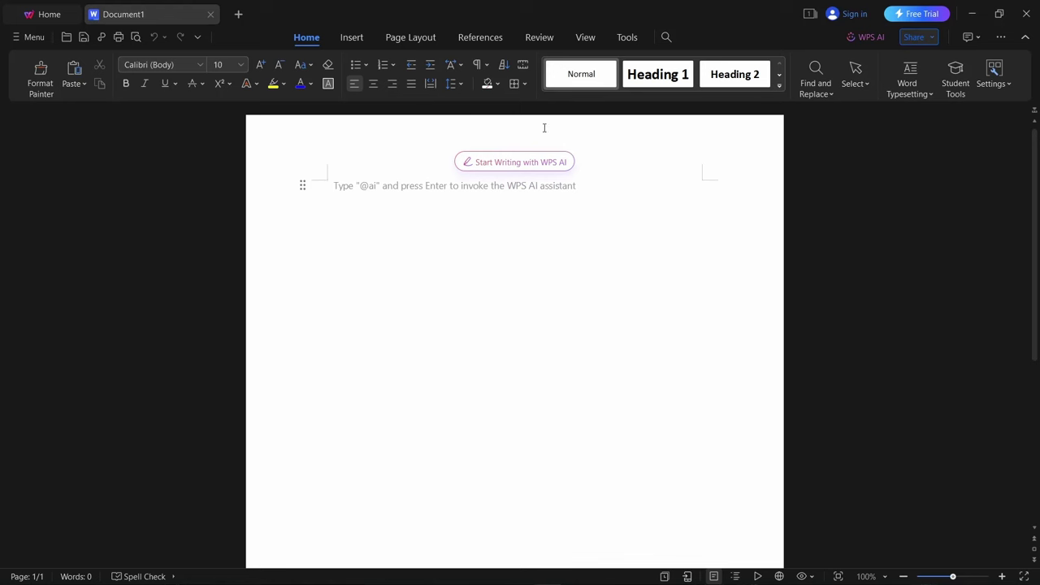
mouse_move(497, 161)
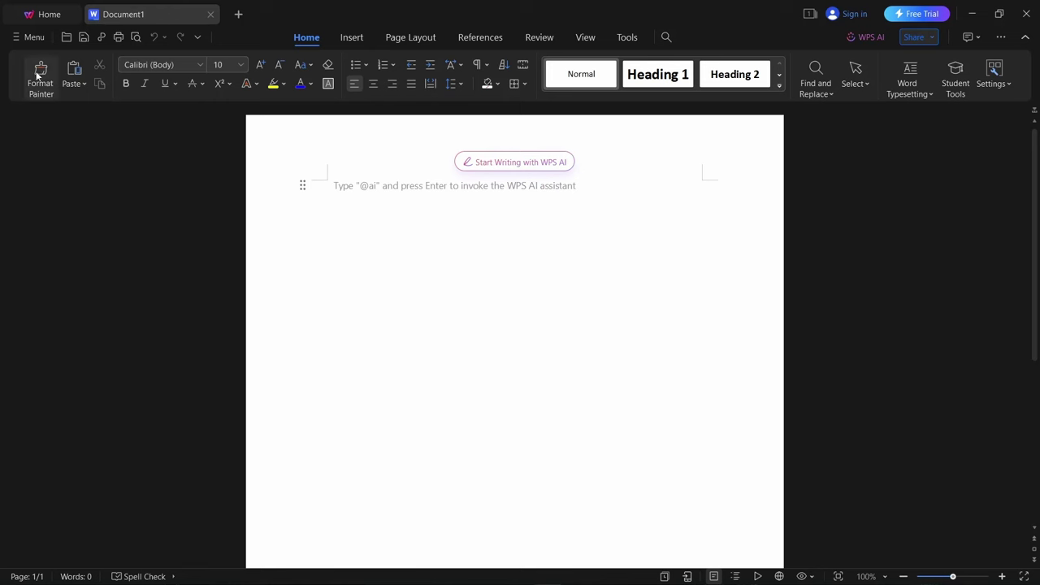
left_click(199, 65)
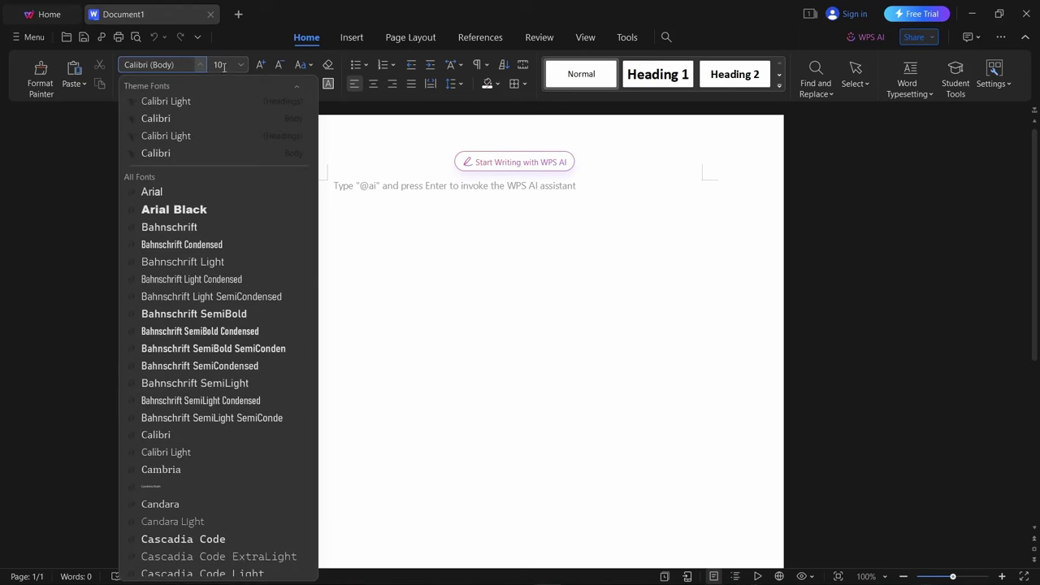
left_click(39, 215)
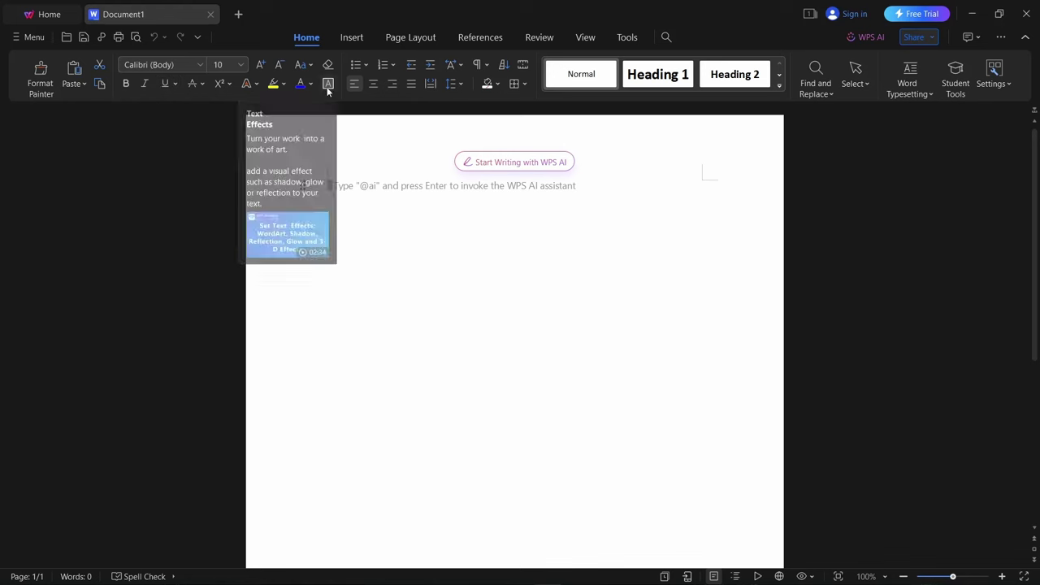
left_click(254, 85)
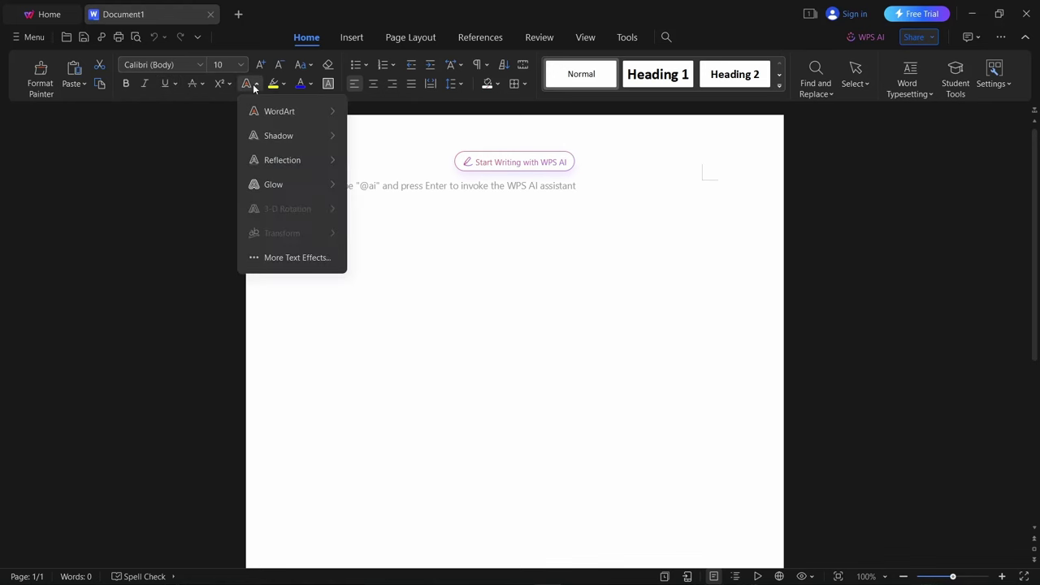
left_click(254, 86)
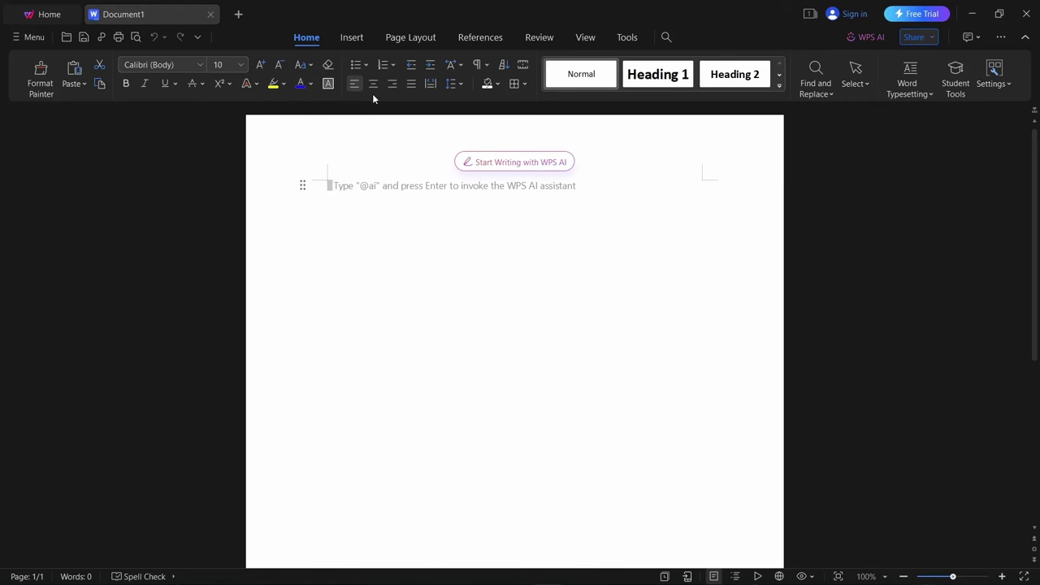
- Enter the text EBUZZ CENTRAL on the first line of the document
left_click(371, 187)
type("EB")
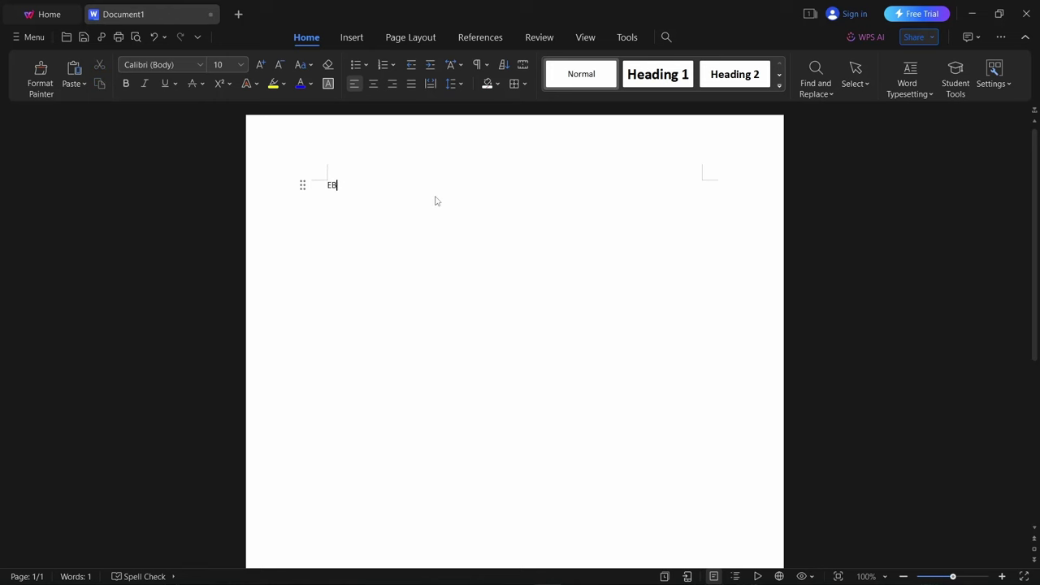
type("VUZ CENTRAL")
- Try centre, right and justified alignment on the EBUZZ CENTRAL line, ending with left alignment
left_click_drag(388, 186, 302, 186)
left_click(375, 82)
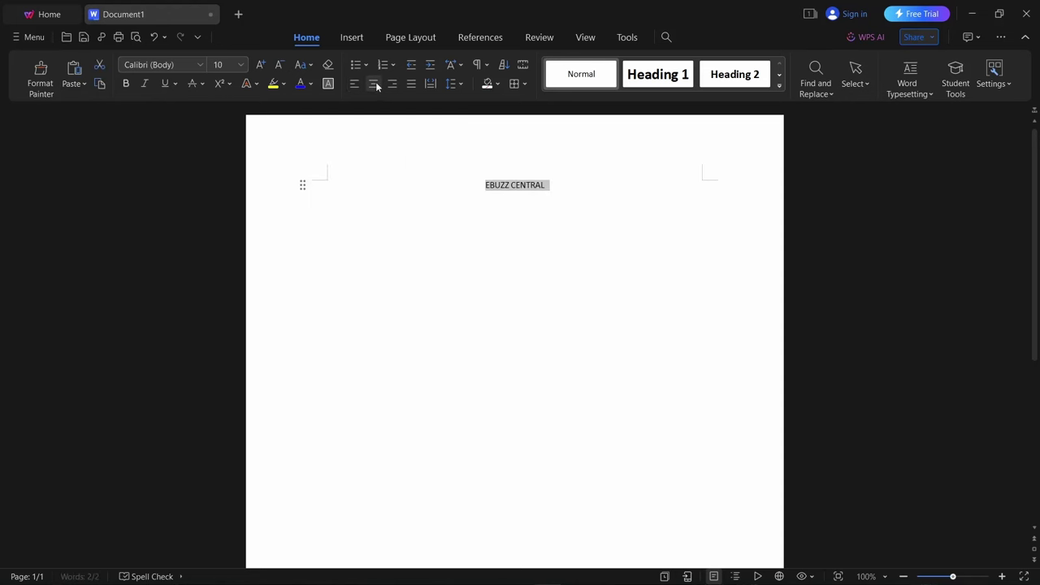
left_click(395, 82)
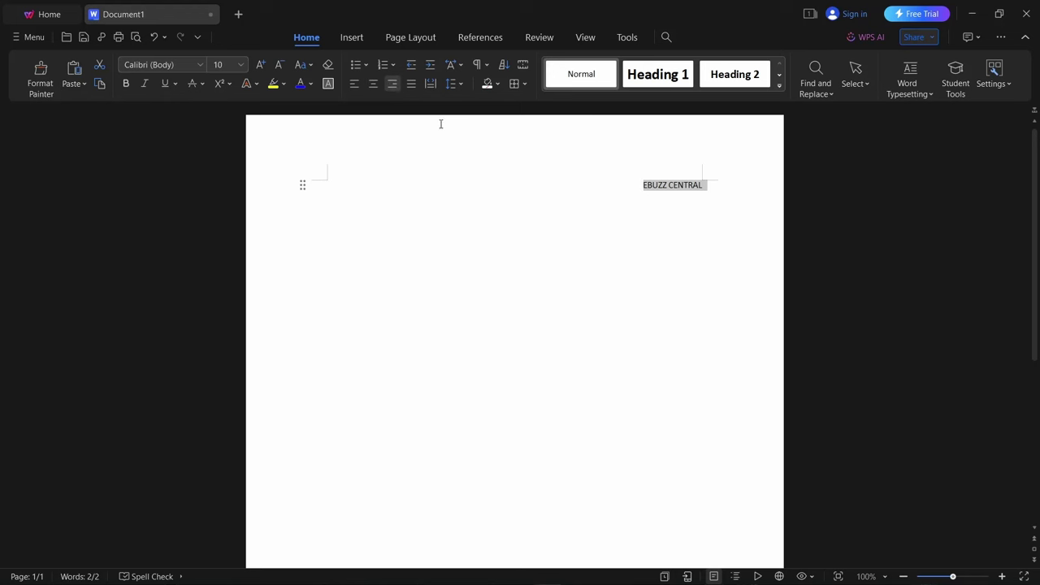
left_click(407, 86)
left_click(354, 84)
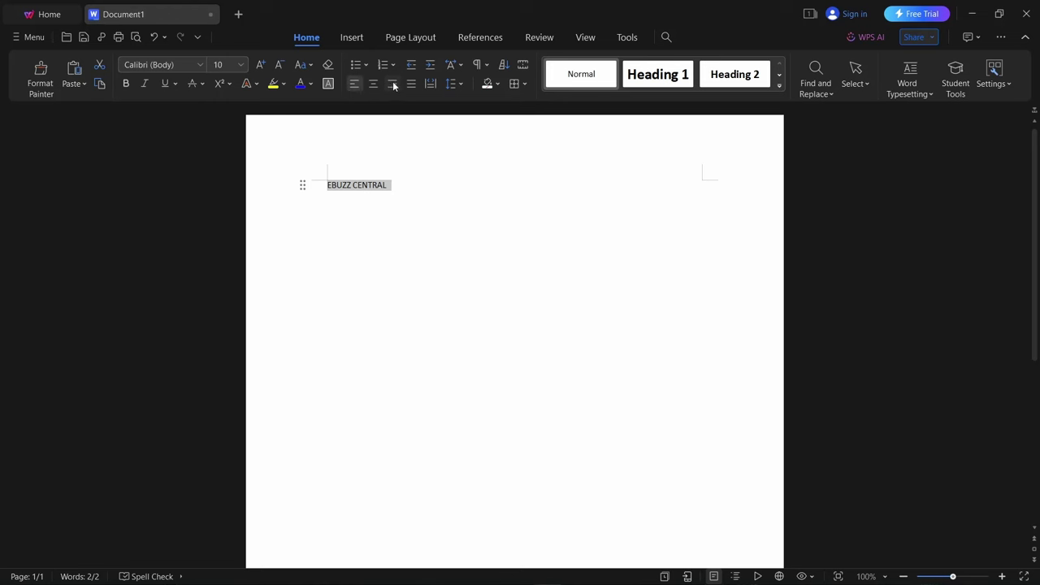
left_click(392, 84)
left_click(354, 87)
- Insert the penguin-with-hat PNG from the Random Thumbnail Assets folder in place of the selected EBUZZ CENTRAL text
left_click(343, 41)
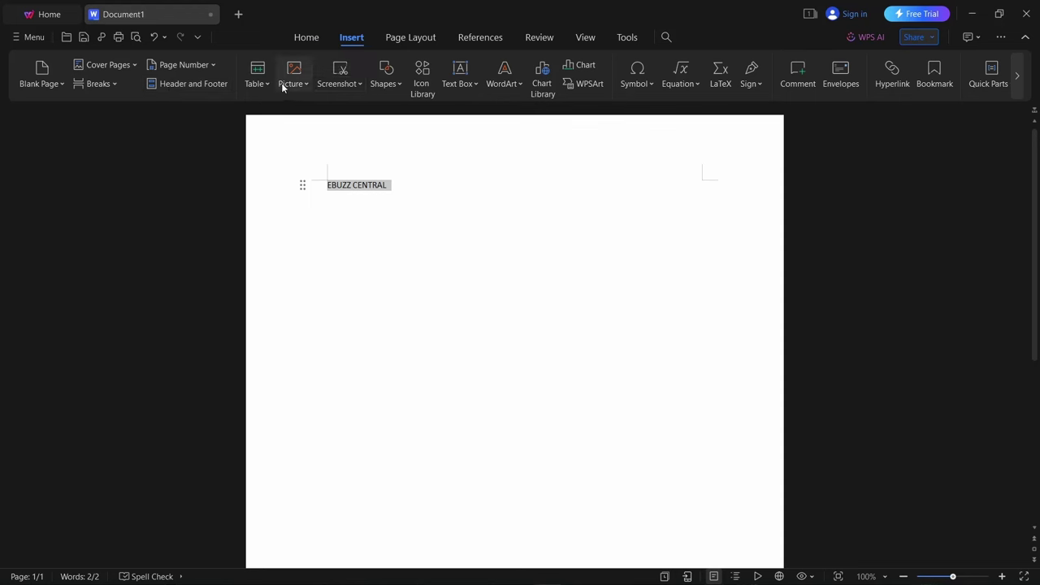
left_click(307, 83)
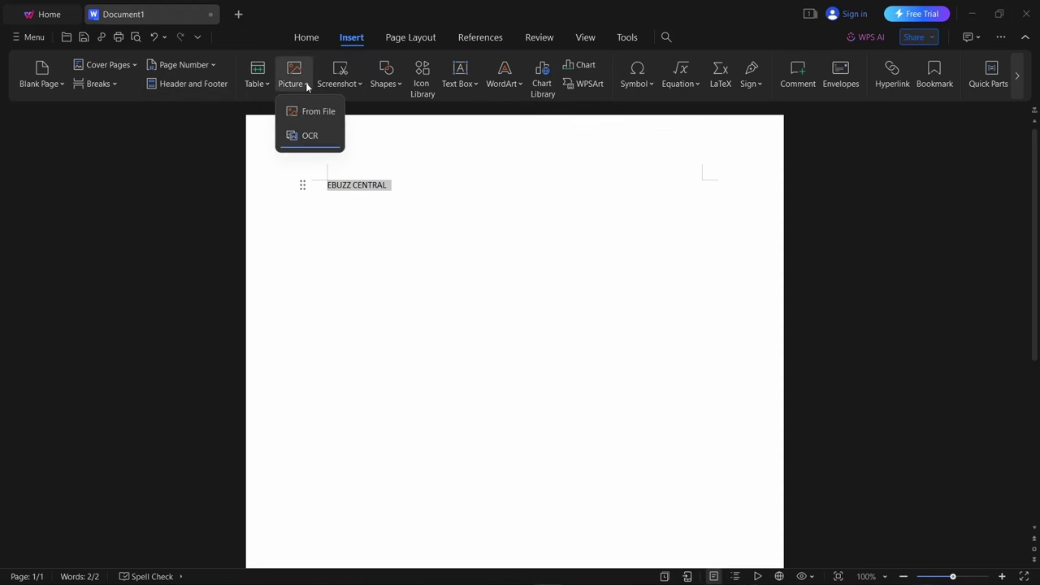
left_click(301, 111)
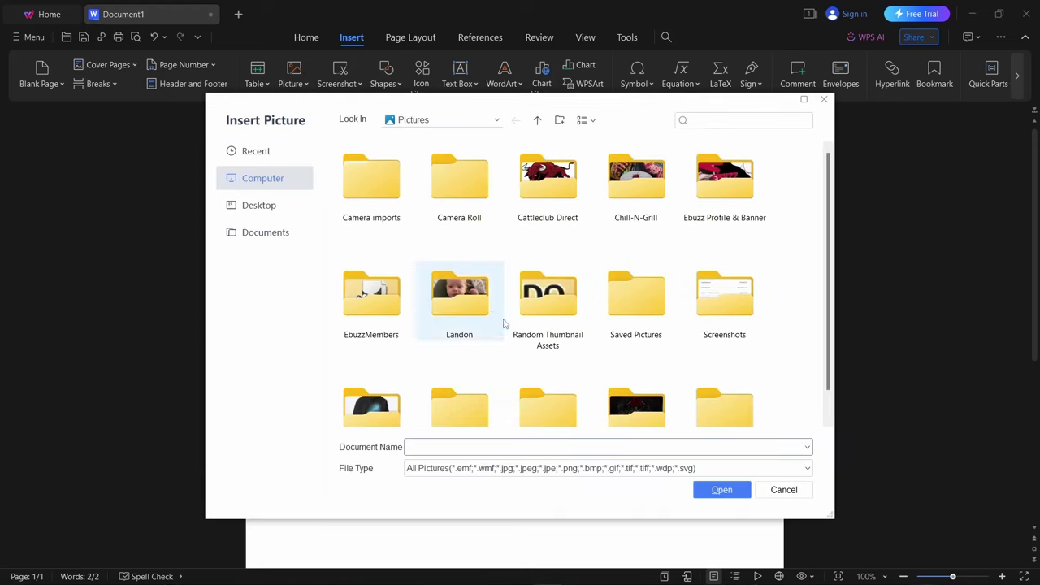
double_click(540, 305)
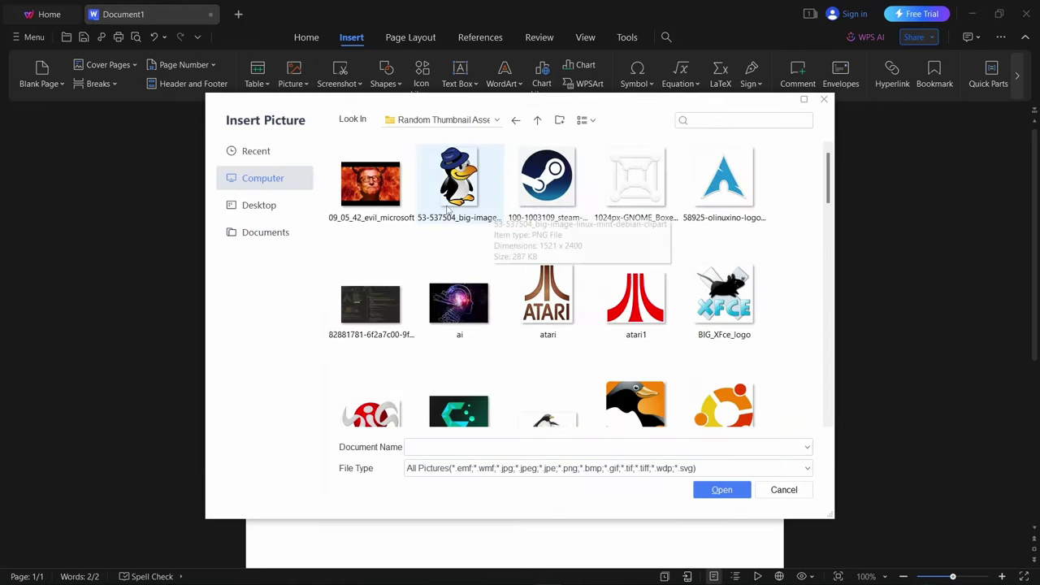
left_click(446, 202)
left_click(719, 490)
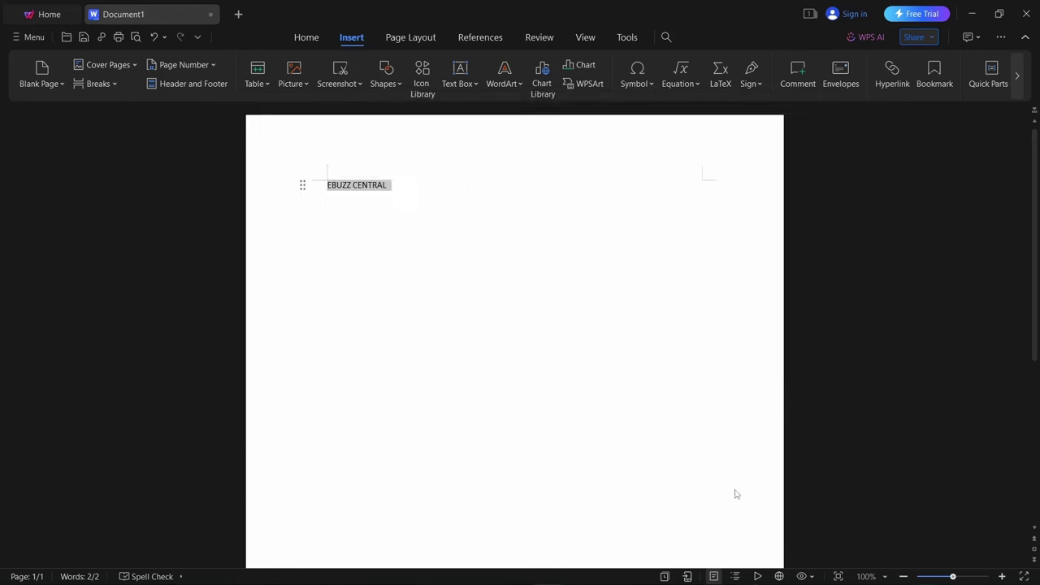
- Shrink the penguin picture proportionally to about 1.52 in high by 0.96 in wide
scroll(605, 288, "down", 3)
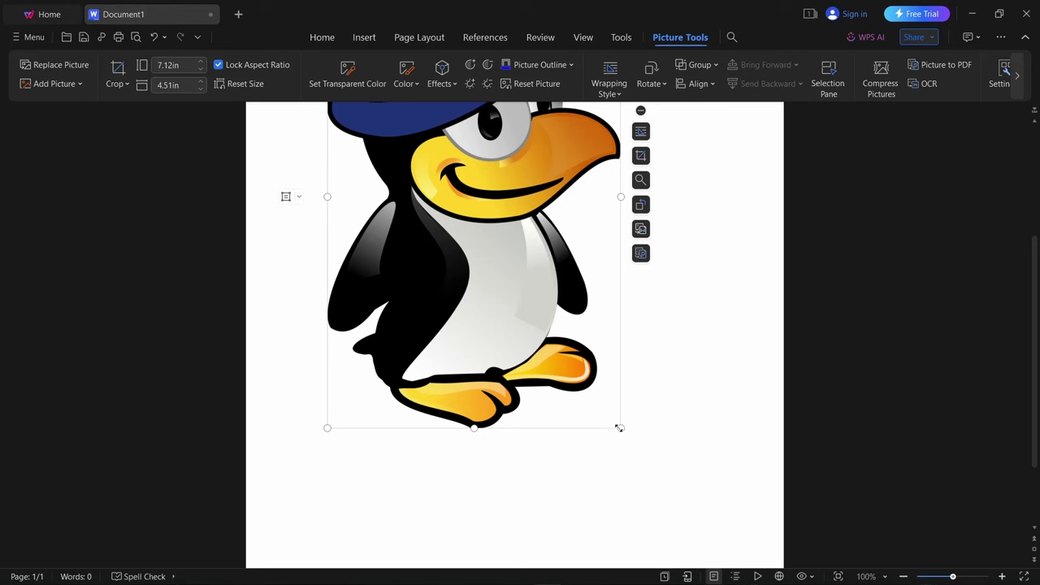
left_click_drag(619, 427, 478, 176)
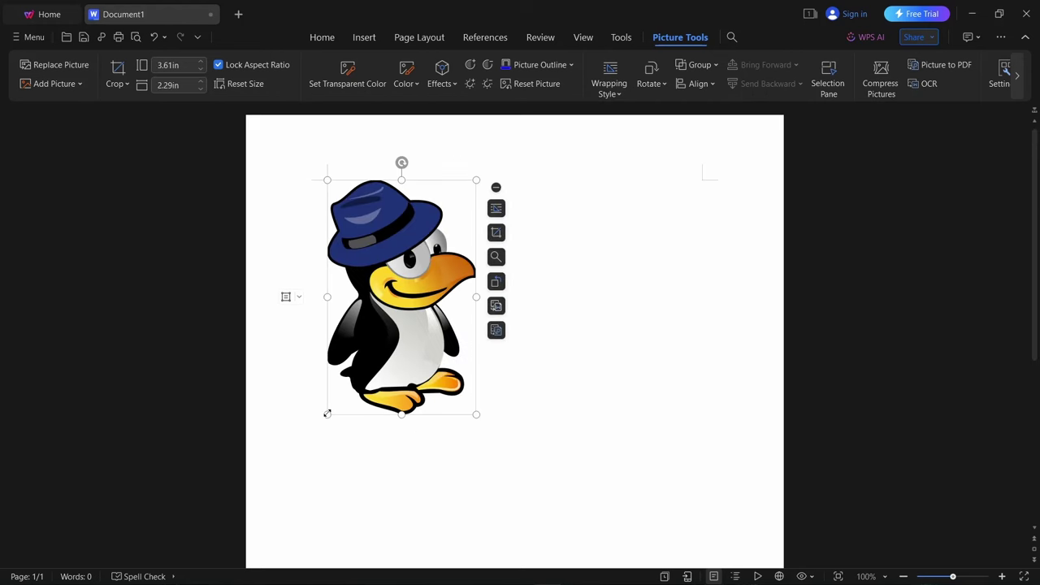
left_click_drag(326, 413, 413, 279)
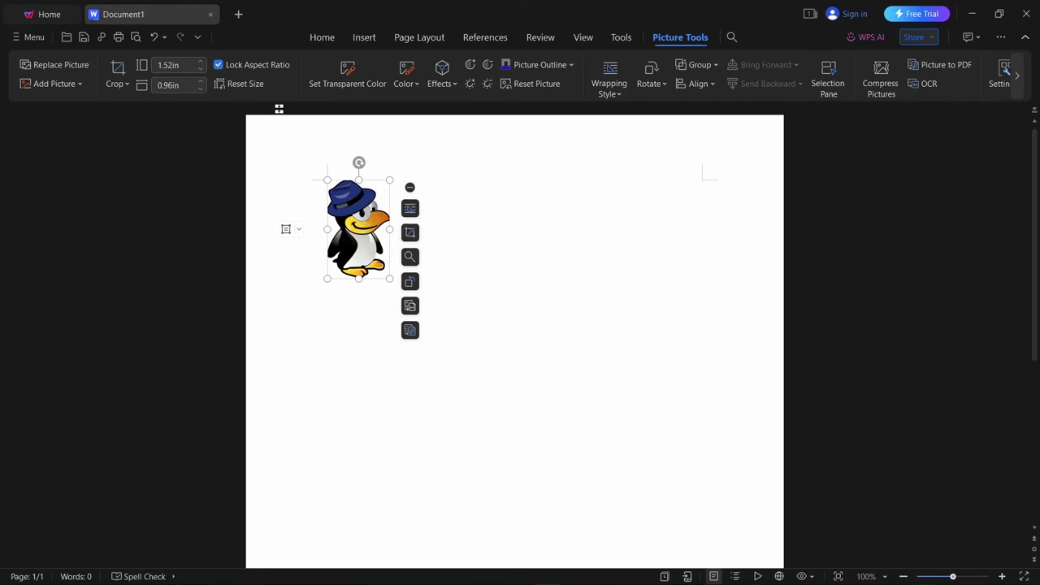
- Undo the penguin picture's resizing and its insertion
left_click(157, 37)
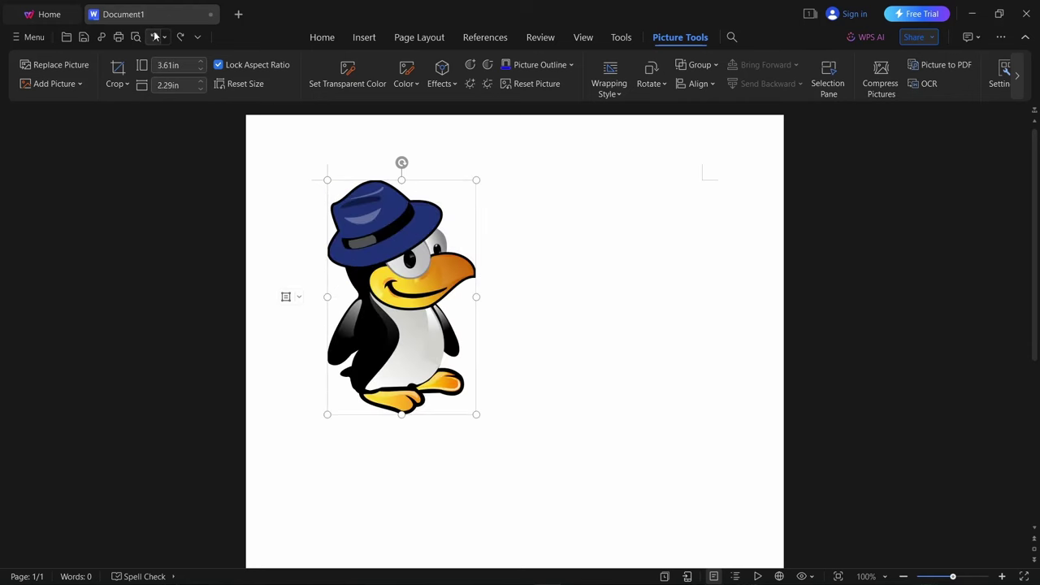
left_click(156, 36)
left_click(155, 37)
scroll(448, 299, "up", 2)
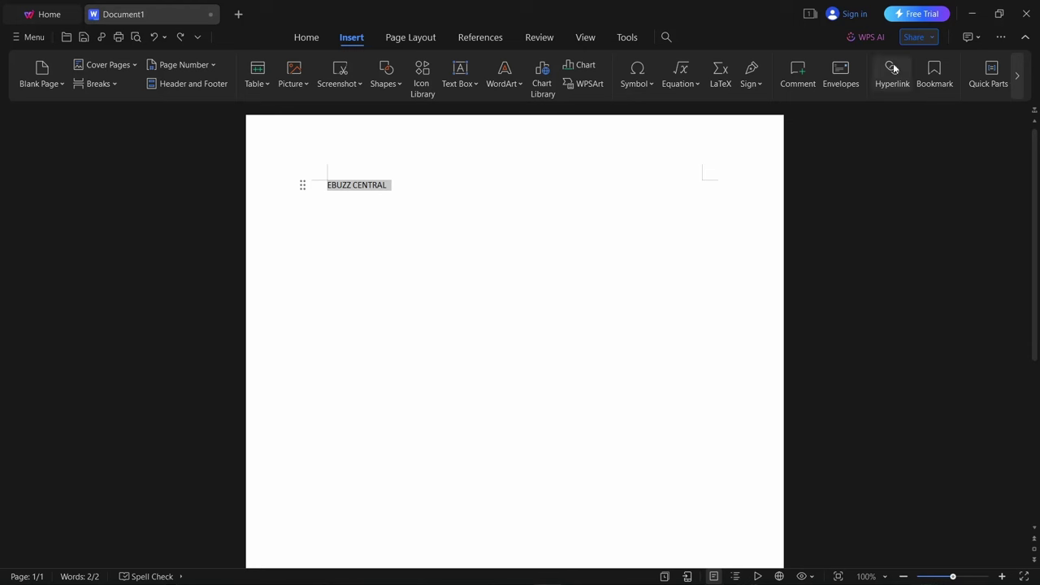
- Dismiss the WPS Pro offer and examine the commands available for page layout, references, review, view and tools
mouse_move(917, 17)
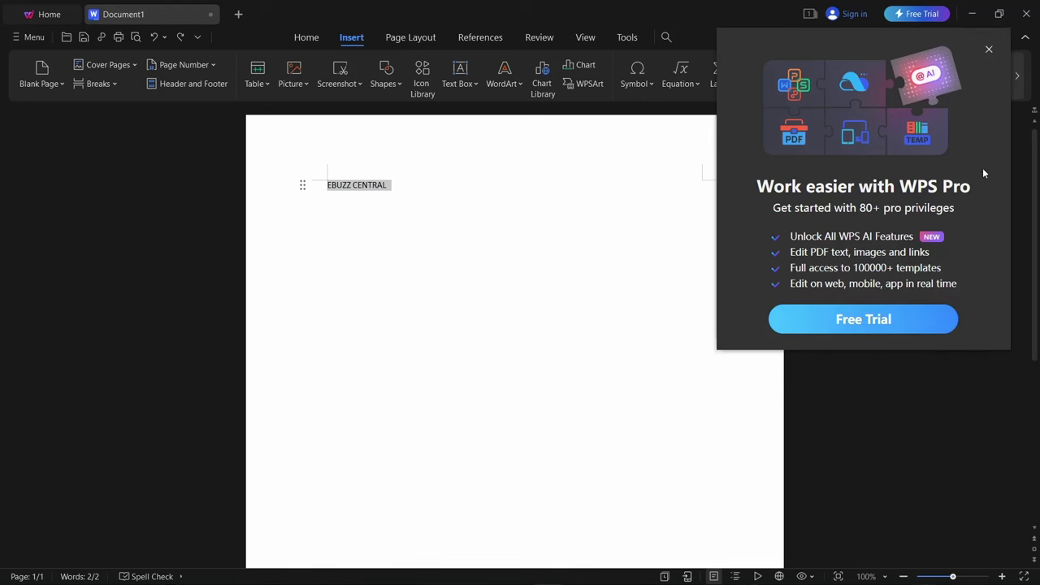
left_click(986, 48)
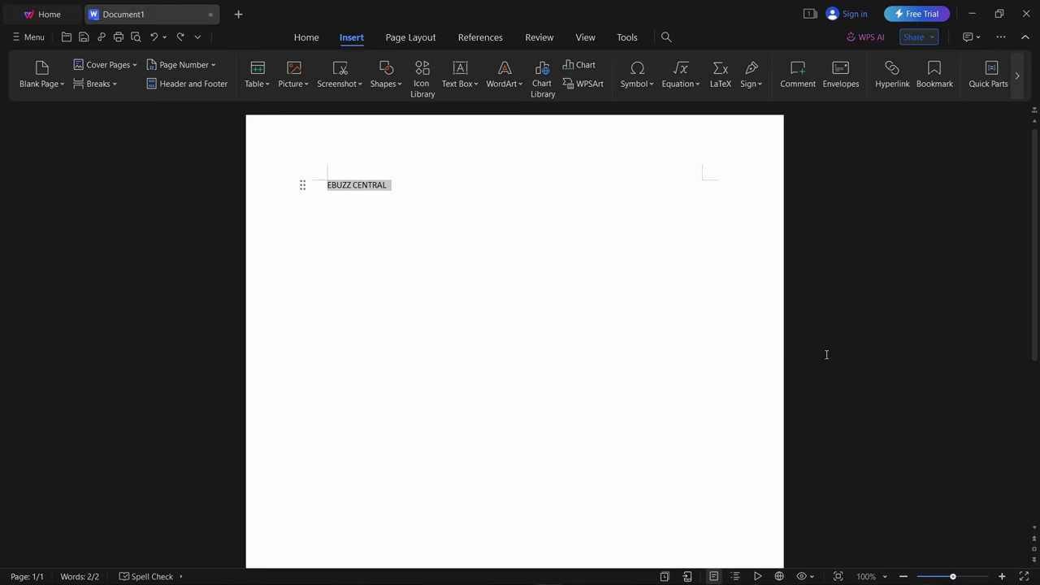
left_click(409, 38)
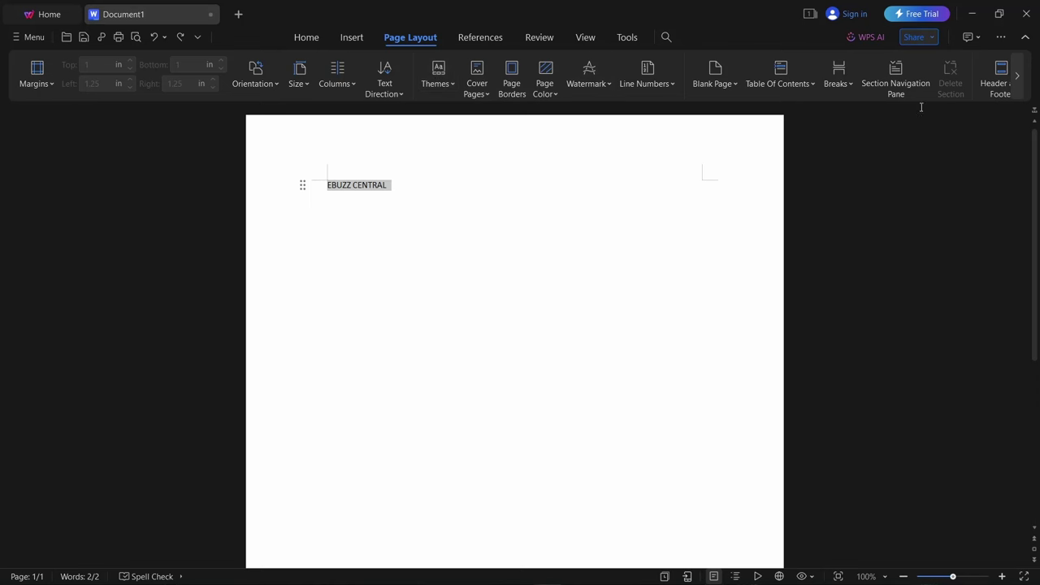
left_click(480, 38)
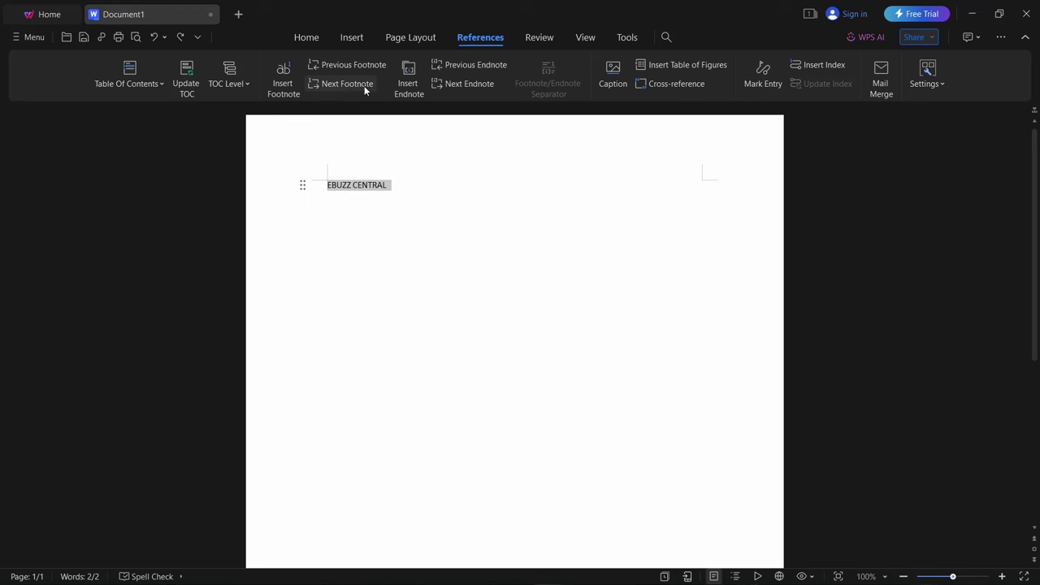
left_click(545, 38)
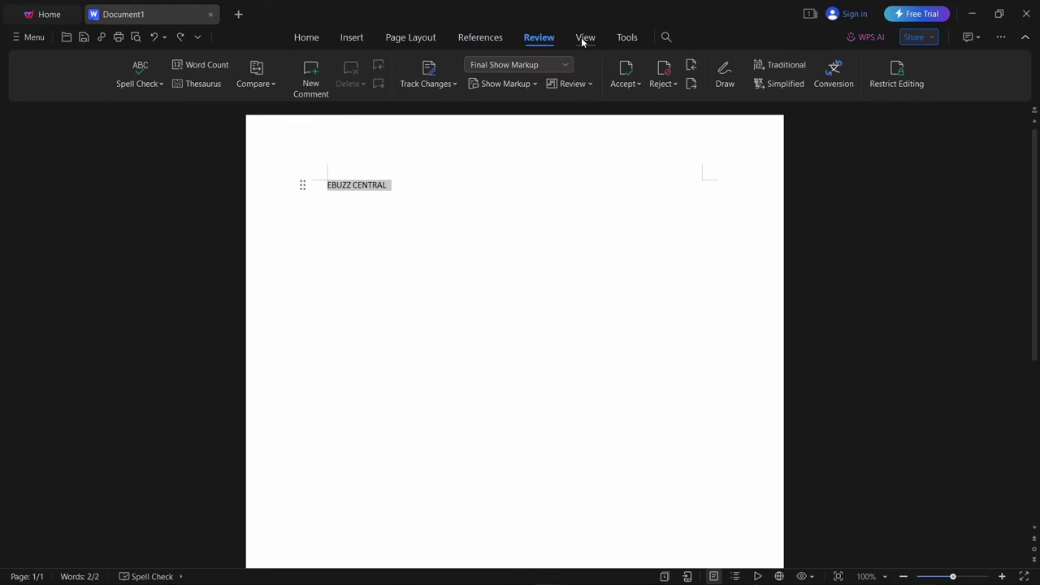
left_click(582, 38)
left_click(626, 37)
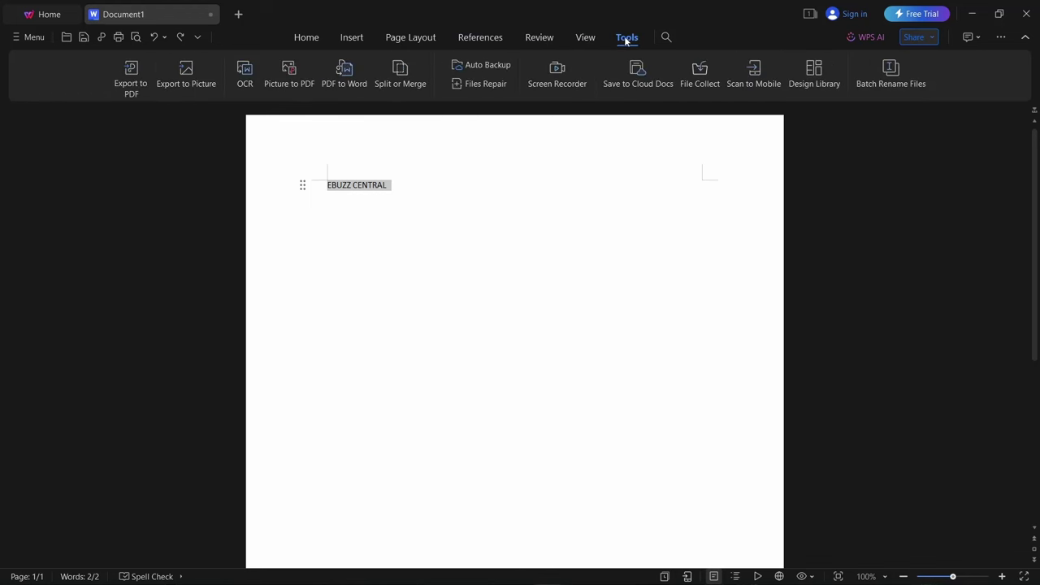
left_click(312, 40)
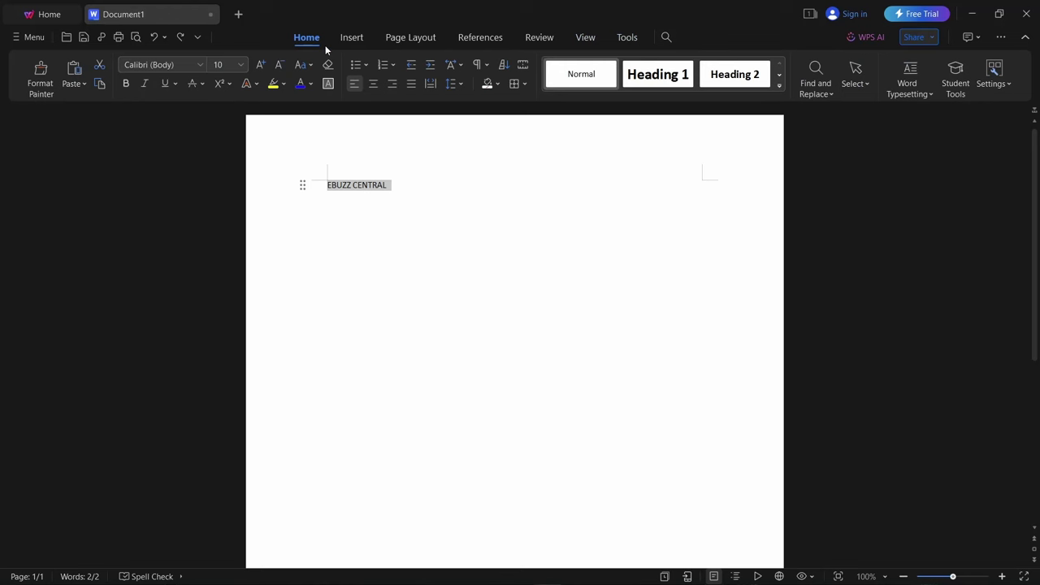
- Close Document1 without saving its changes
left_click(212, 18)
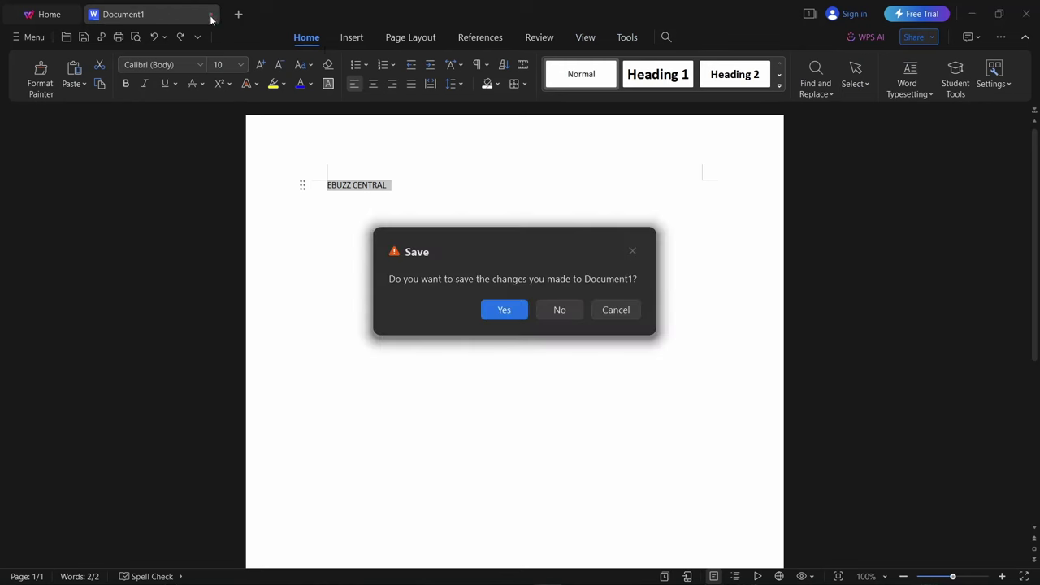
left_click(575, 310)
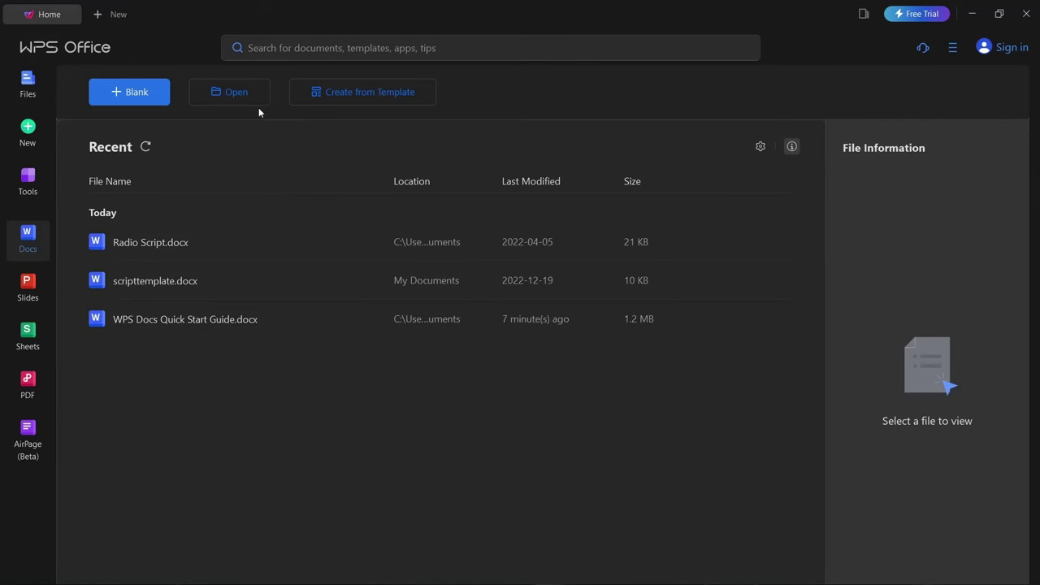
- Open the existing file Radio Script.docx from the Documents folder
left_click(208, 93)
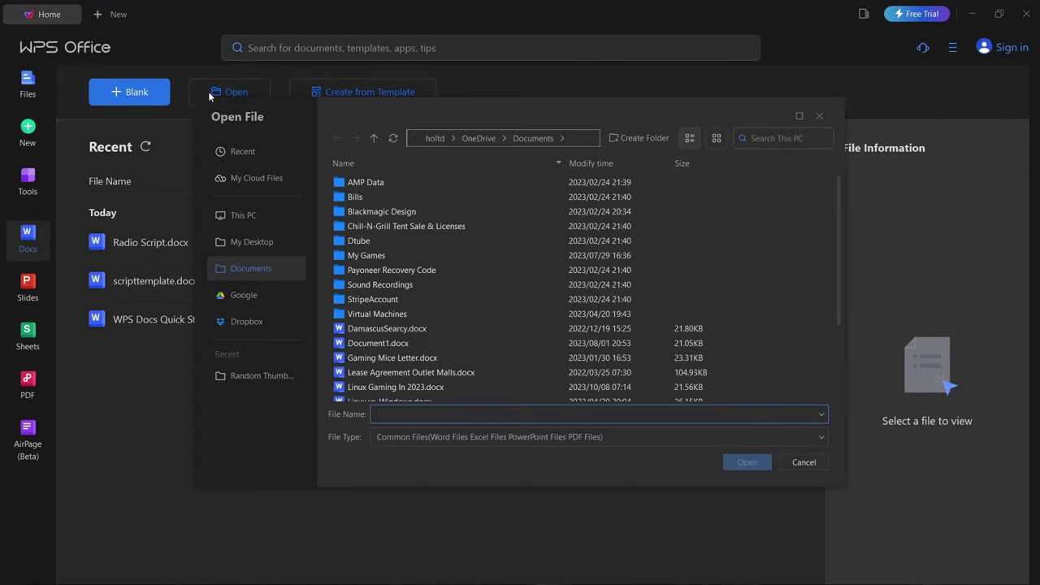
scroll(595, 293, "down", 3)
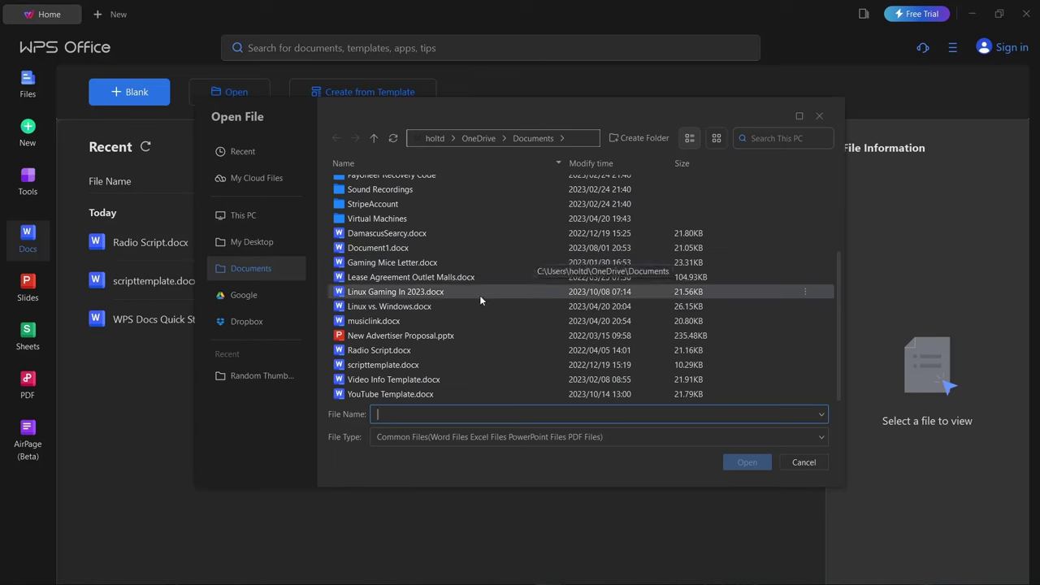
left_click(374, 352)
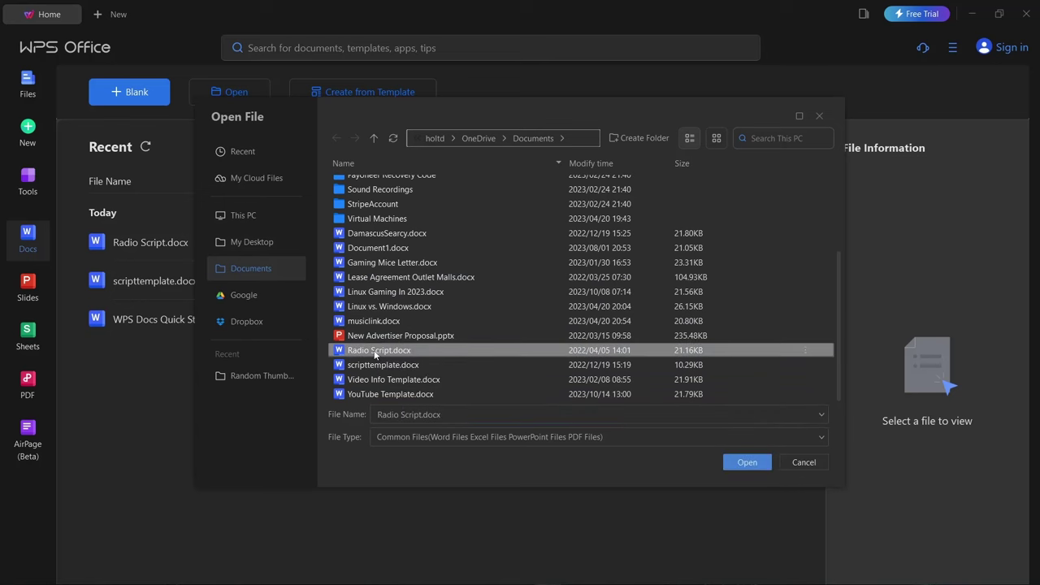
left_click(746, 462)
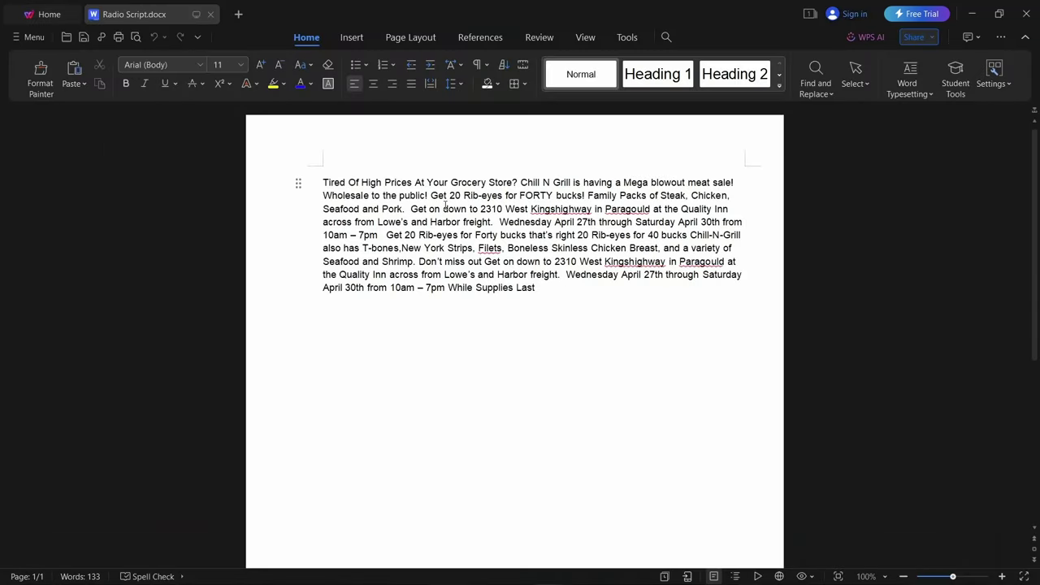
- Try bold, italic and underline on the entire radio script text, switching each one off again
left_click_drag(538, 287, 322, 181)
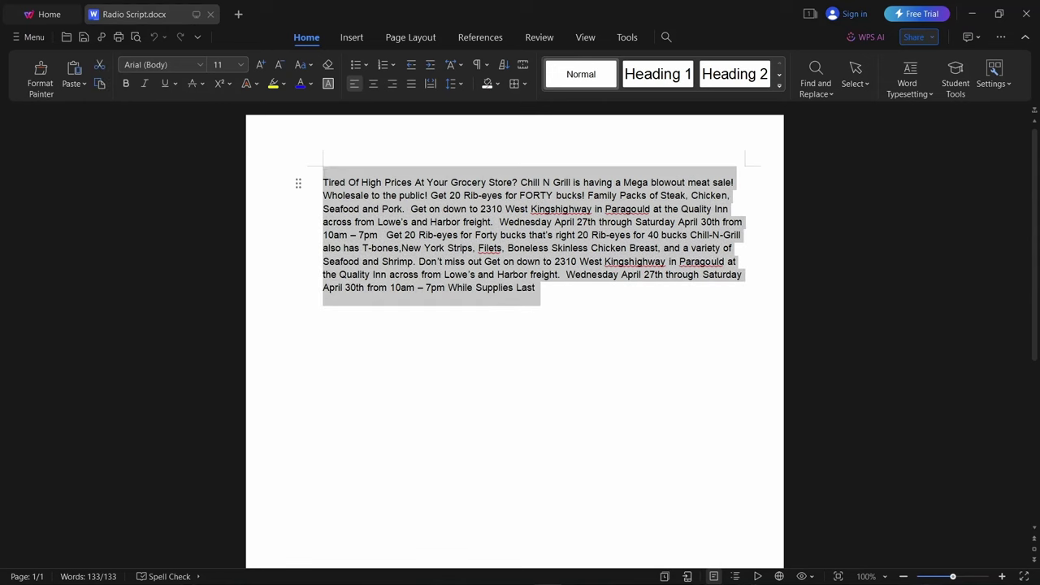
left_click(126, 84)
left_click(145, 84)
left_click(144, 85)
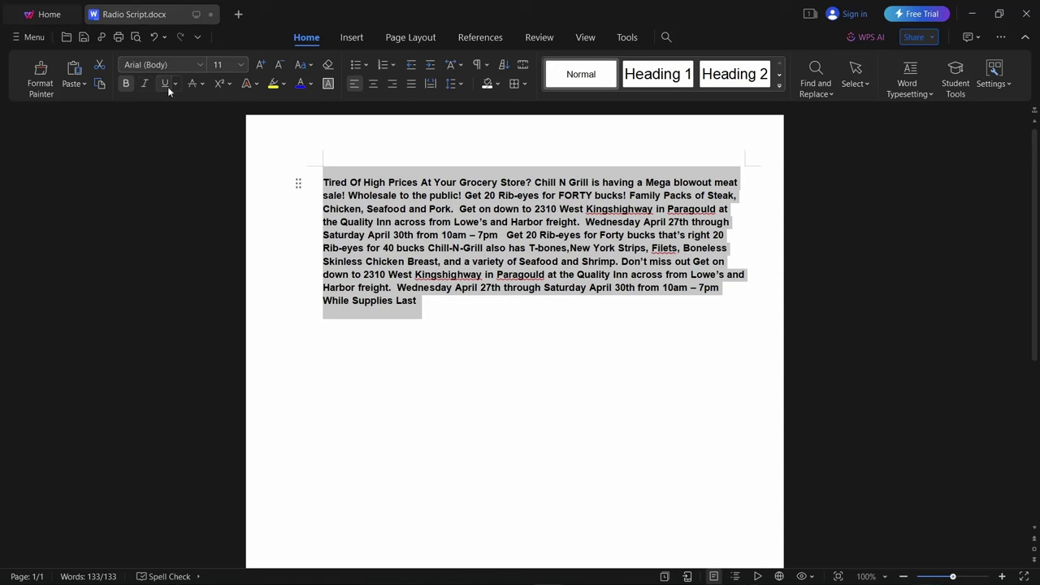
left_click(166, 84)
left_click(166, 84)
left_click(126, 84)
- Format the whole script in Bahnschrift Condensed at size 20 and review it from start to end
left_click(188, 64)
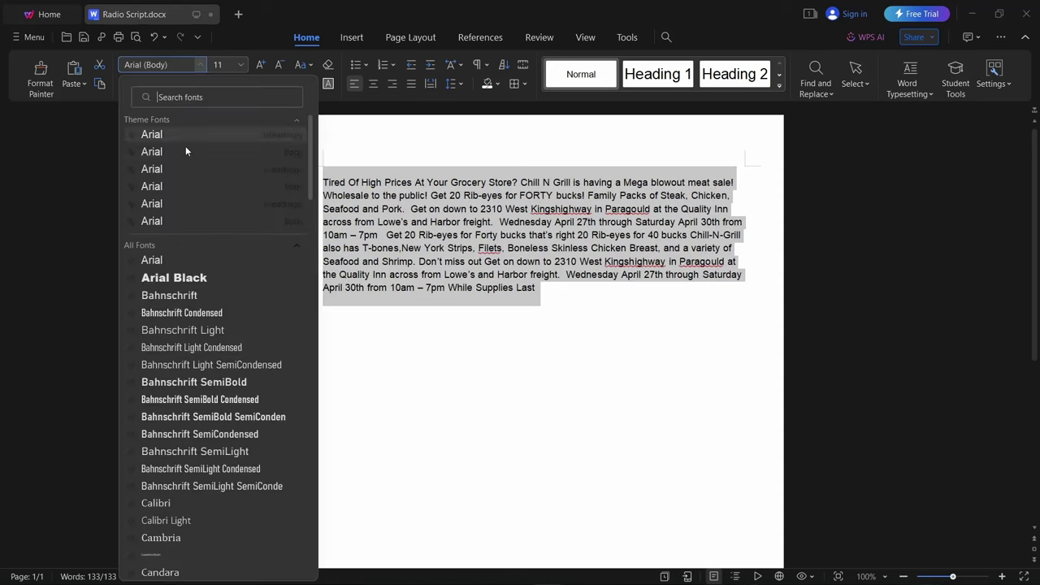
left_click(207, 455)
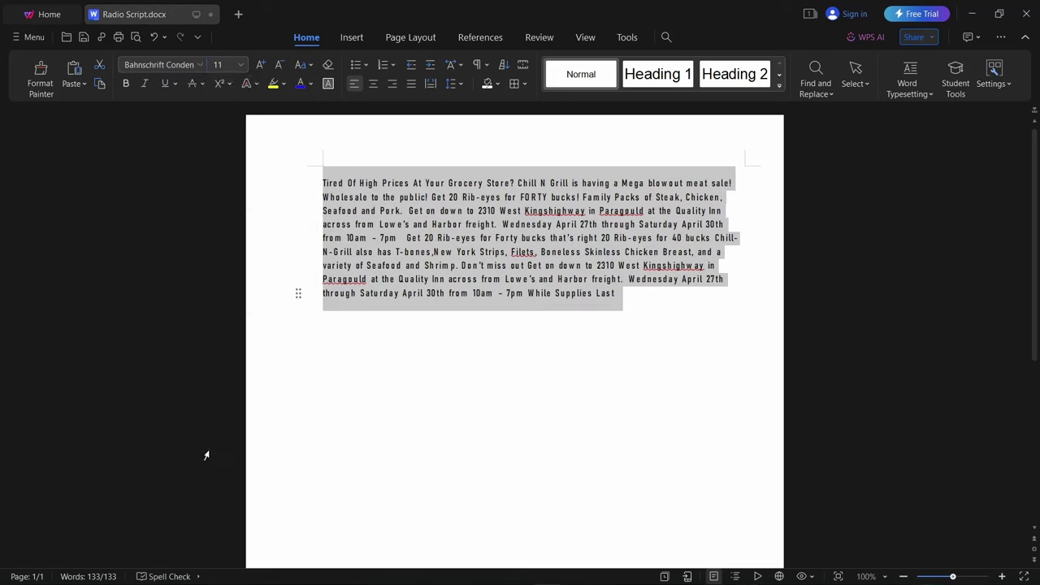
left_click(239, 65)
left_click(221, 277)
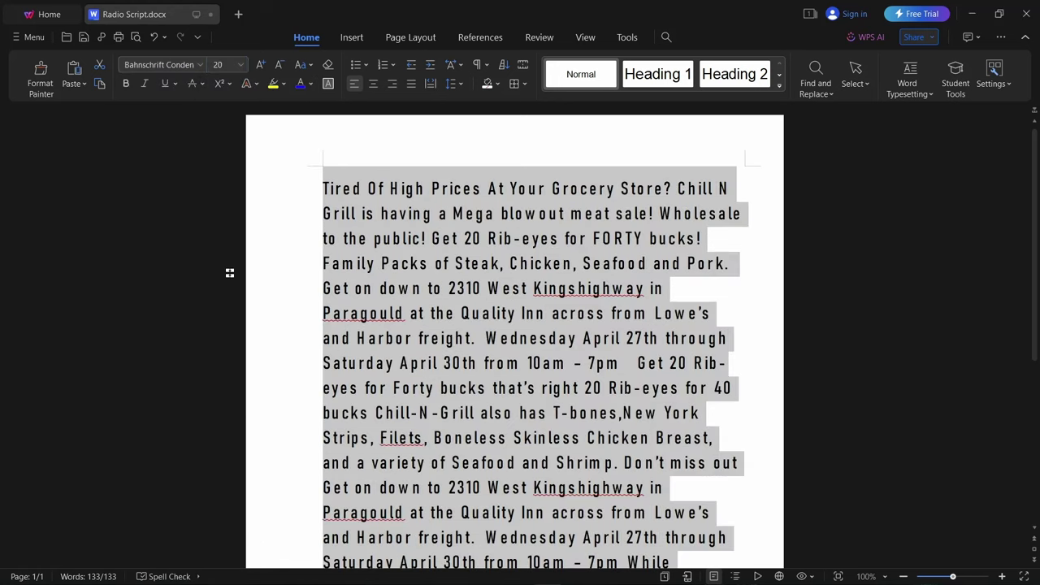
scroll(628, 281, "down", 4)
scroll(628, 281, "down", 1)
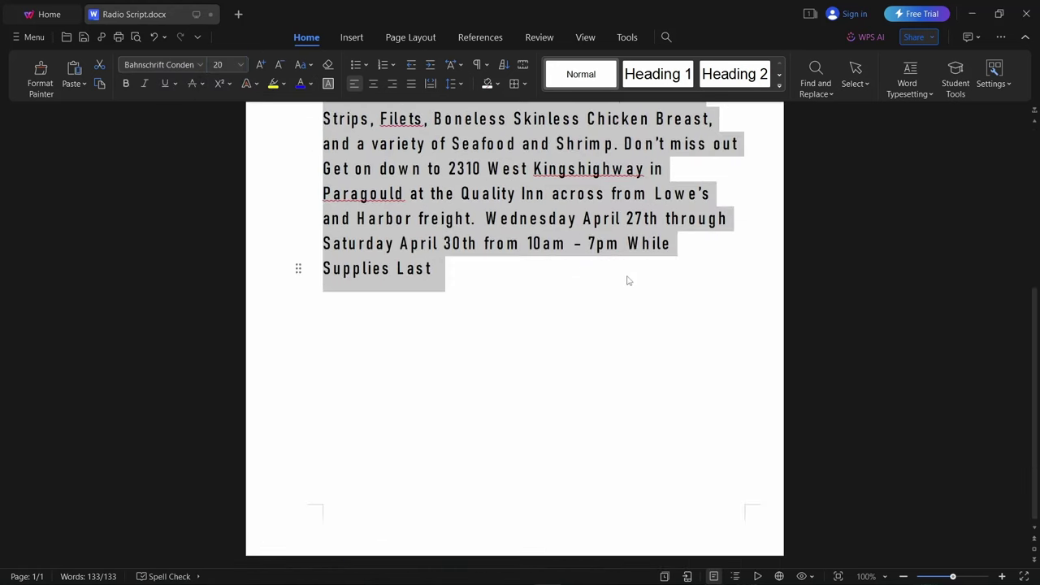
scroll(621, 275, "up", 8)
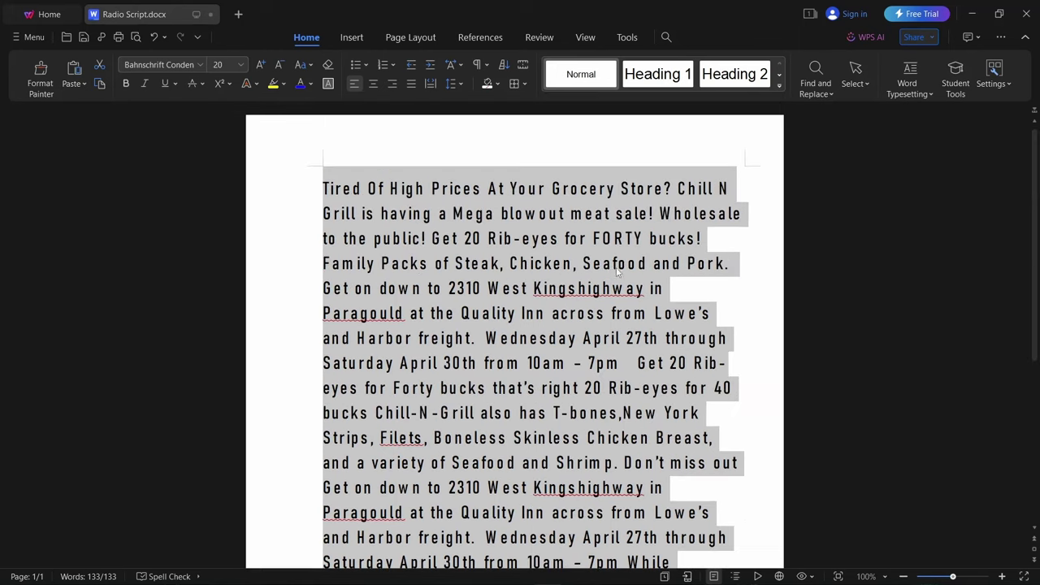
- Change the whole script's font to Arial (Headings) at size 12
left_click(195, 65)
left_click(165, 175)
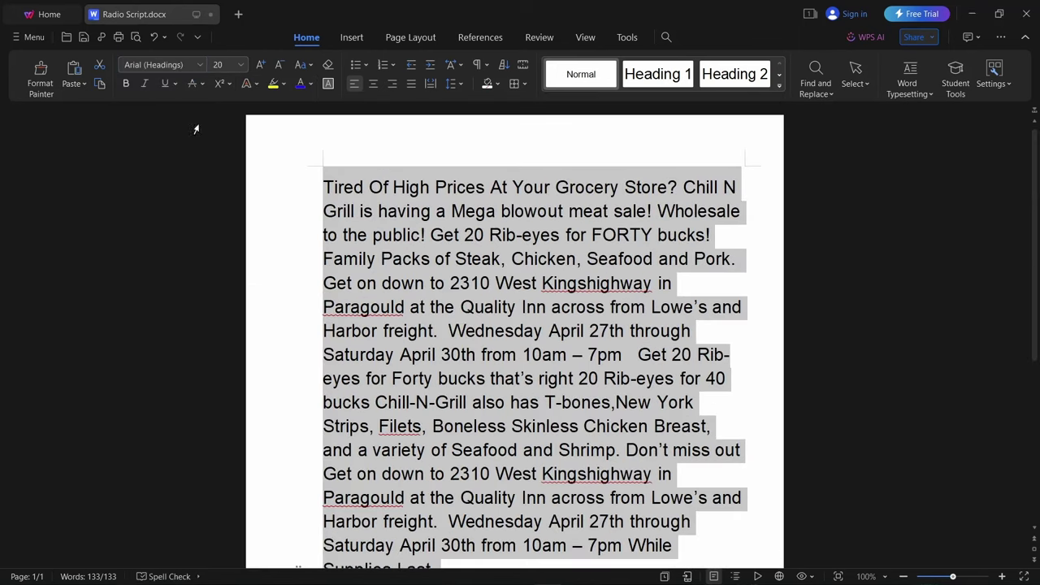
left_click(241, 65)
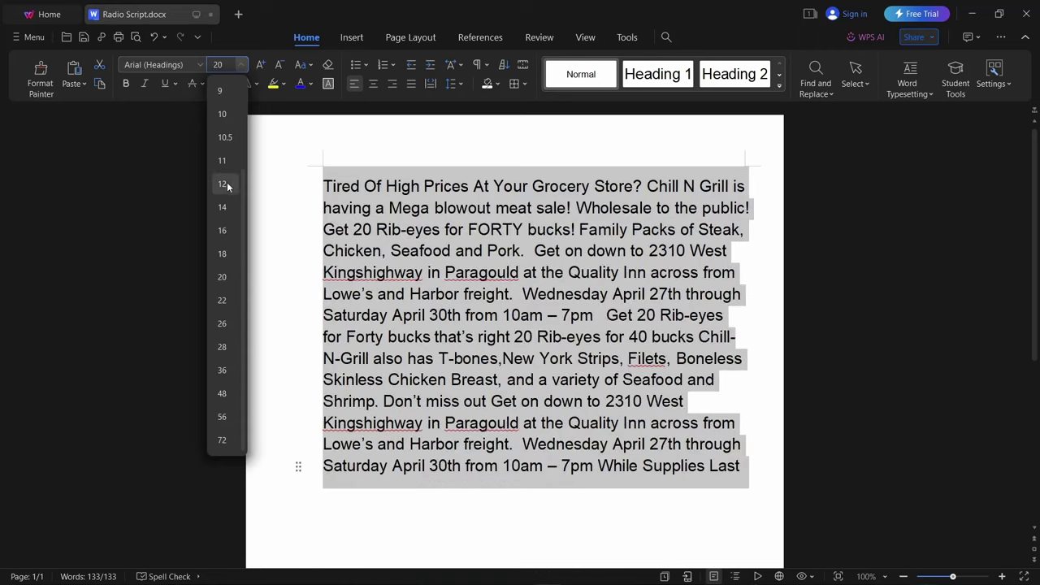
left_click(225, 183)
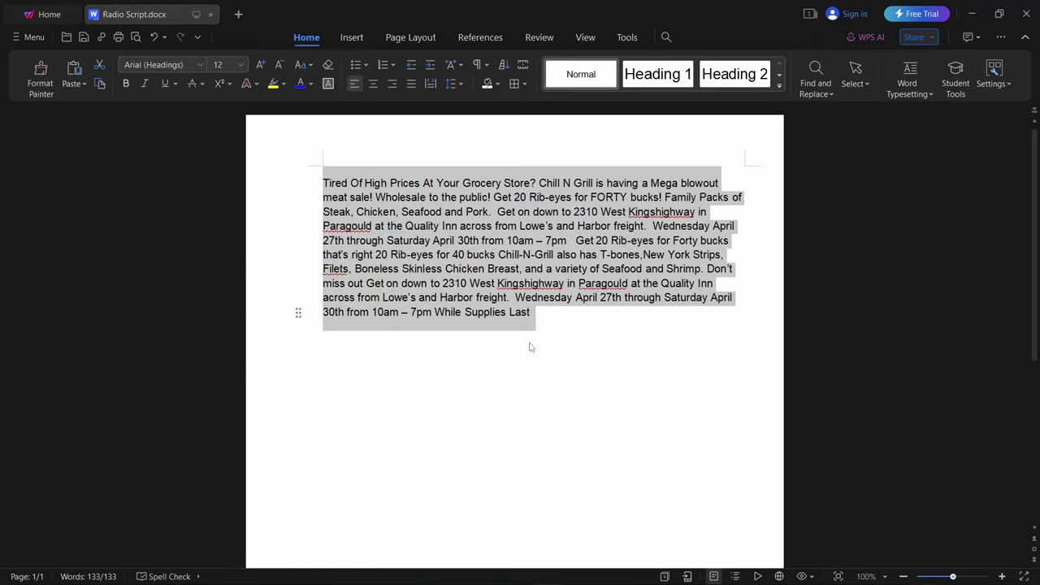
- Try centring the script paragraph, restore its left alignment and deselect the text
left_click(373, 84)
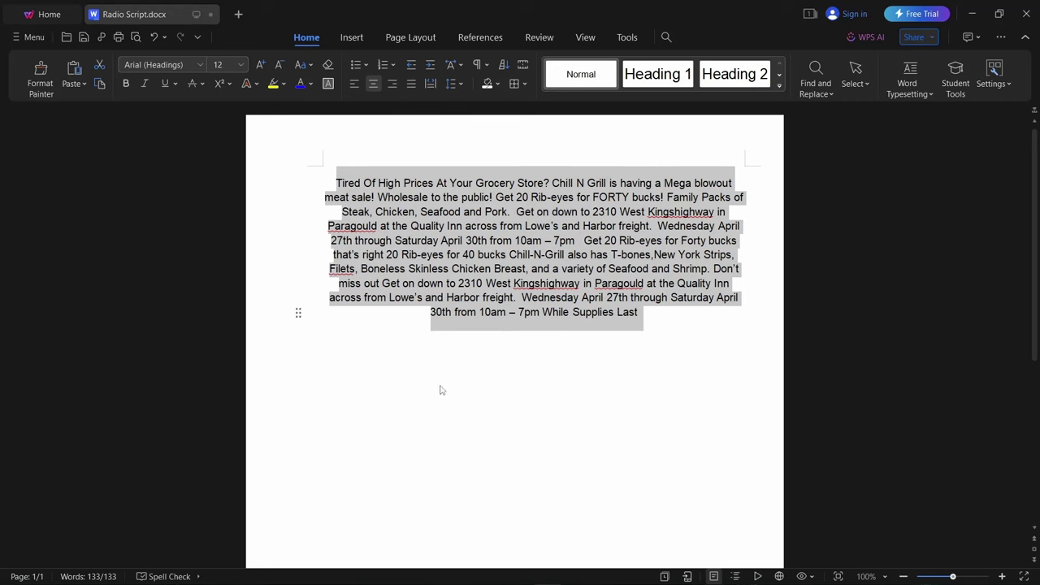
left_click(355, 85)
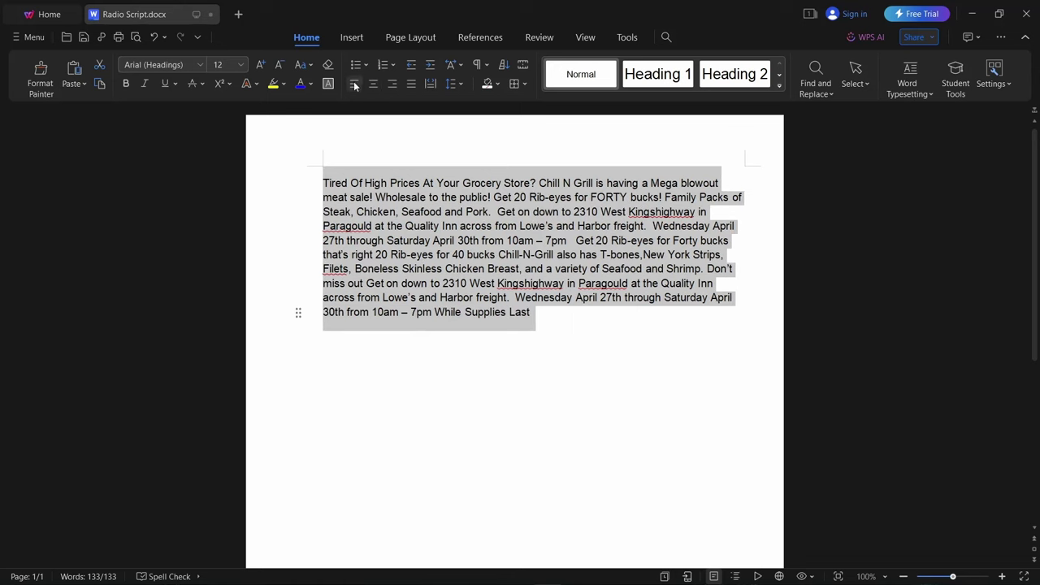
left_click(546, 325)
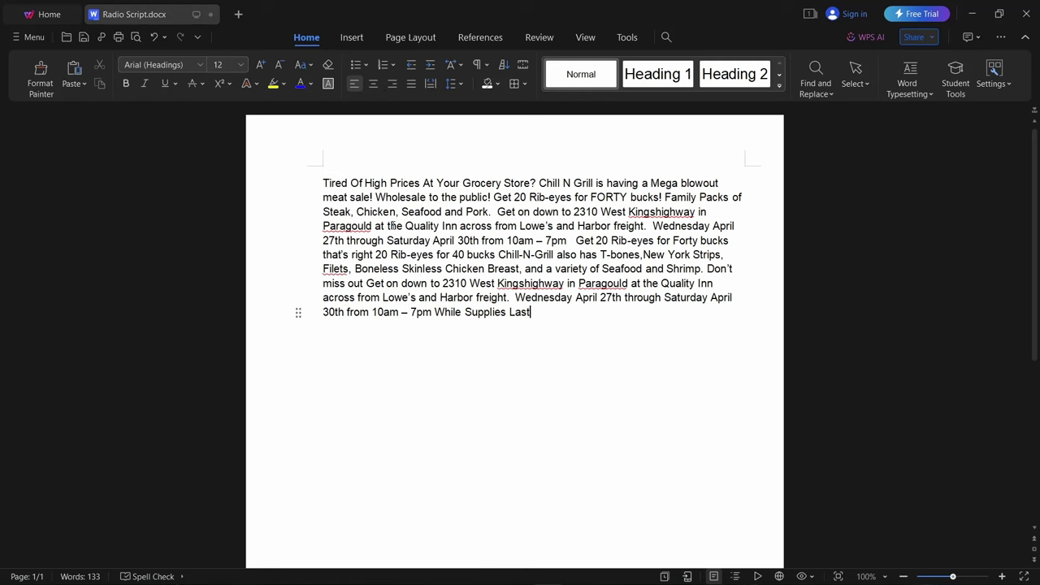
- Close Radio Script.docx without saving its changes
left_click(210, 16)
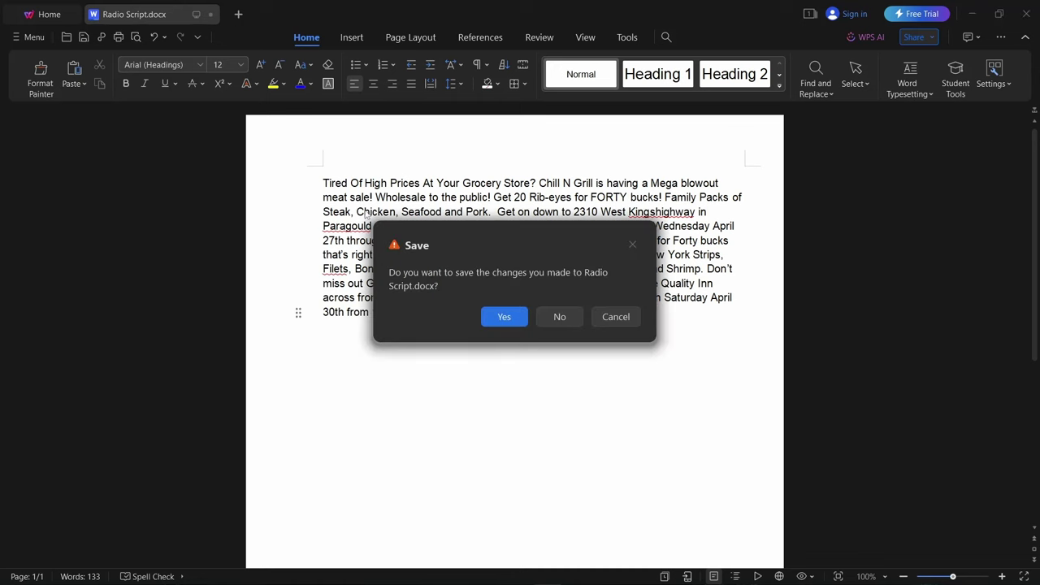
left_click(558, 318)
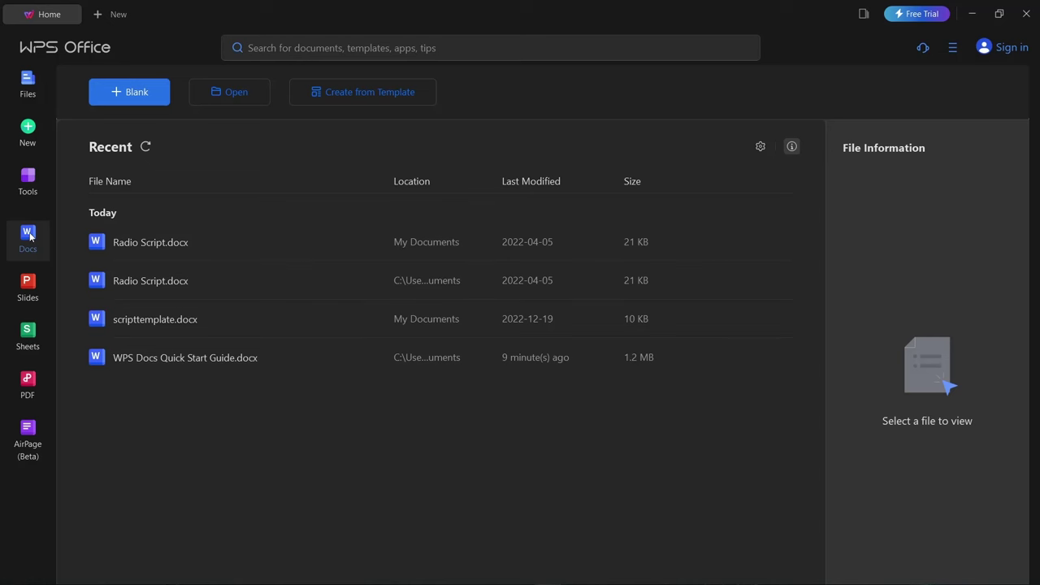
- Create a blank document and close it again
left_click(139, 98)
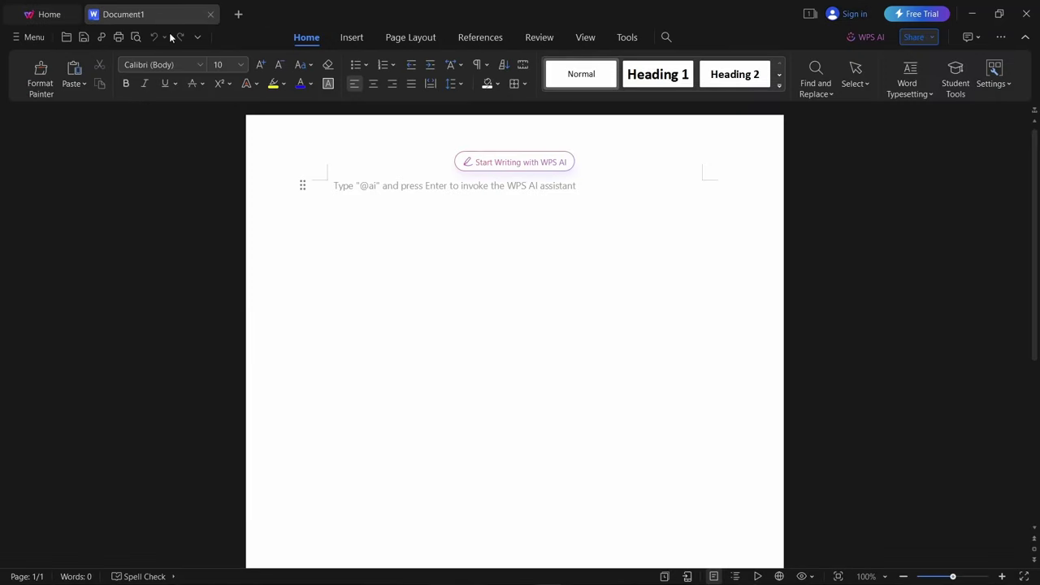
left_click(210, 13)
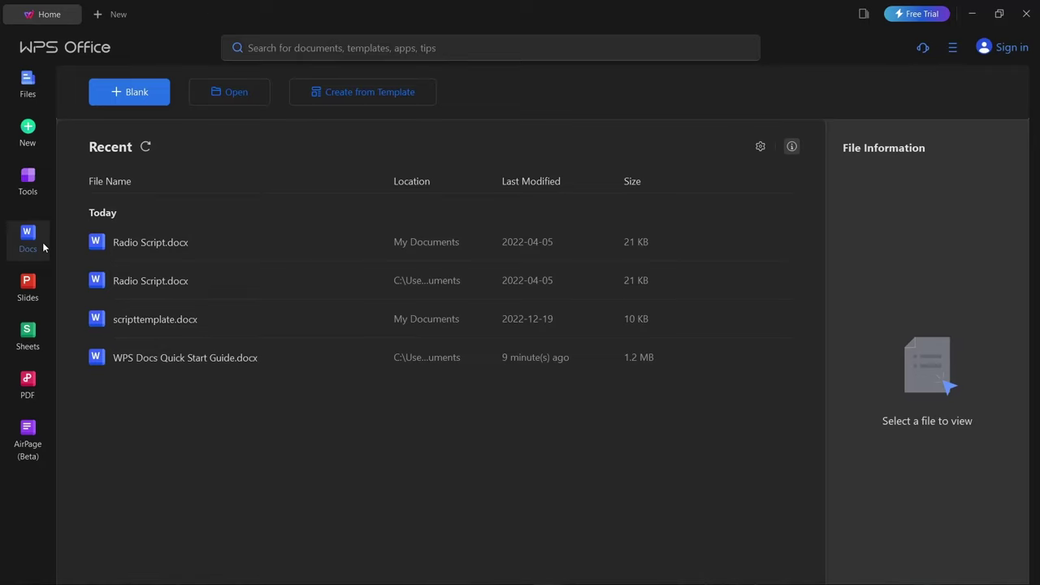
- Browse the Education templates for Docs and open the preview of Blue Sprawling Class Schedule
left_click(340, 96)
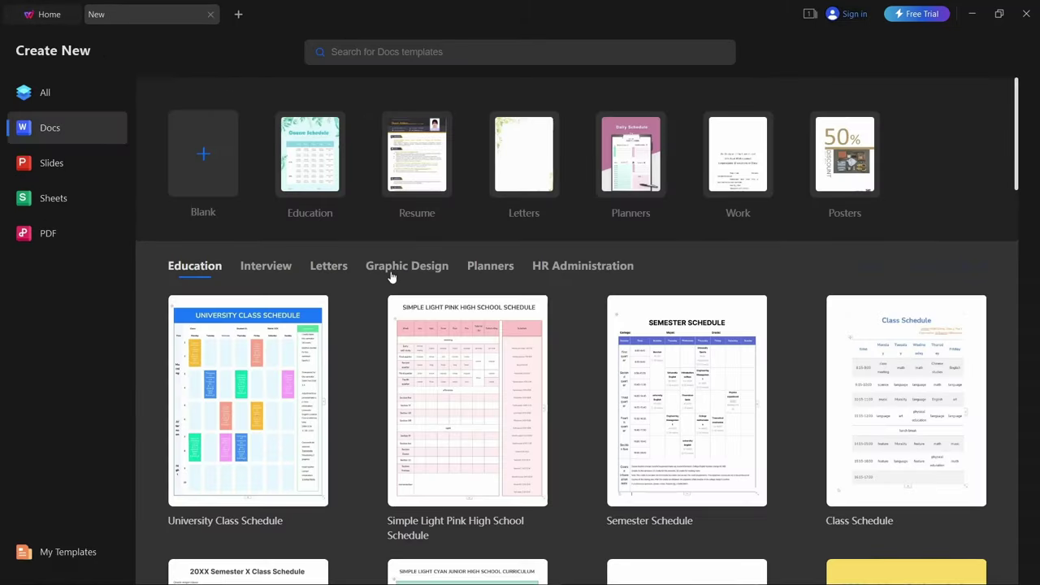
scroll(258, 323, "down", 3)
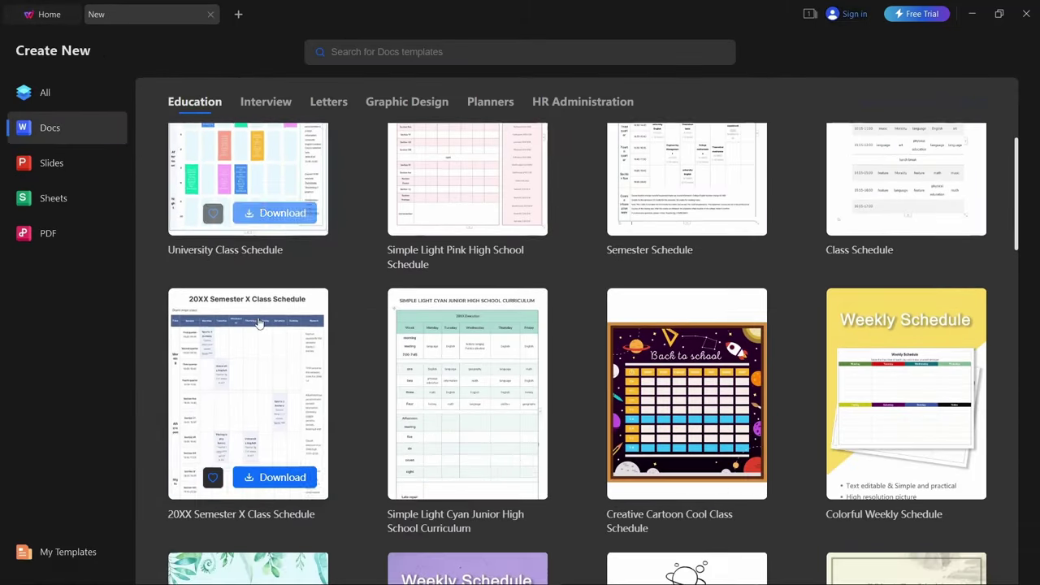
scroll(258, 323, "down", 2)
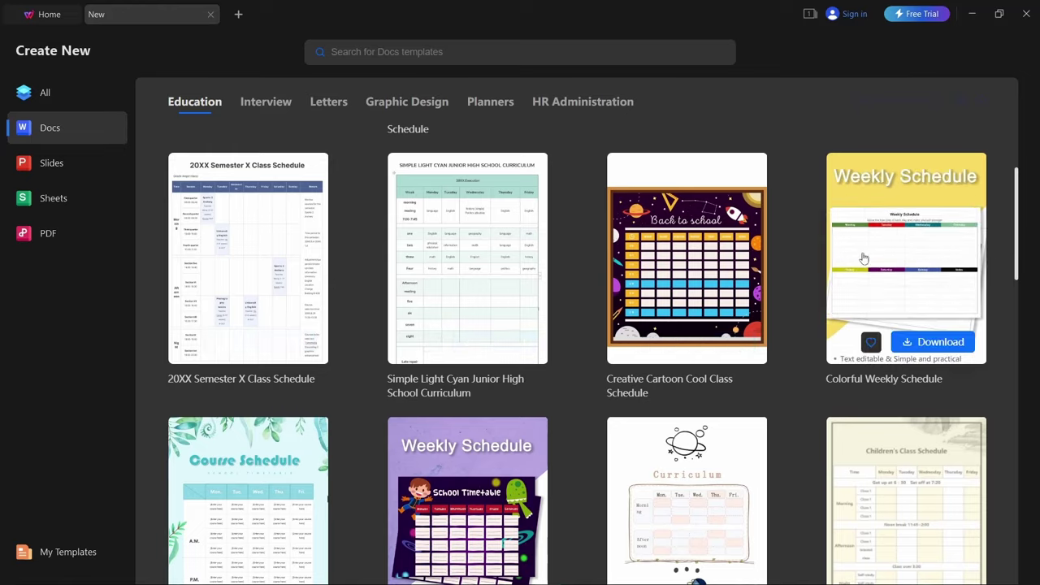
scroll(812, 253, "down", 3)
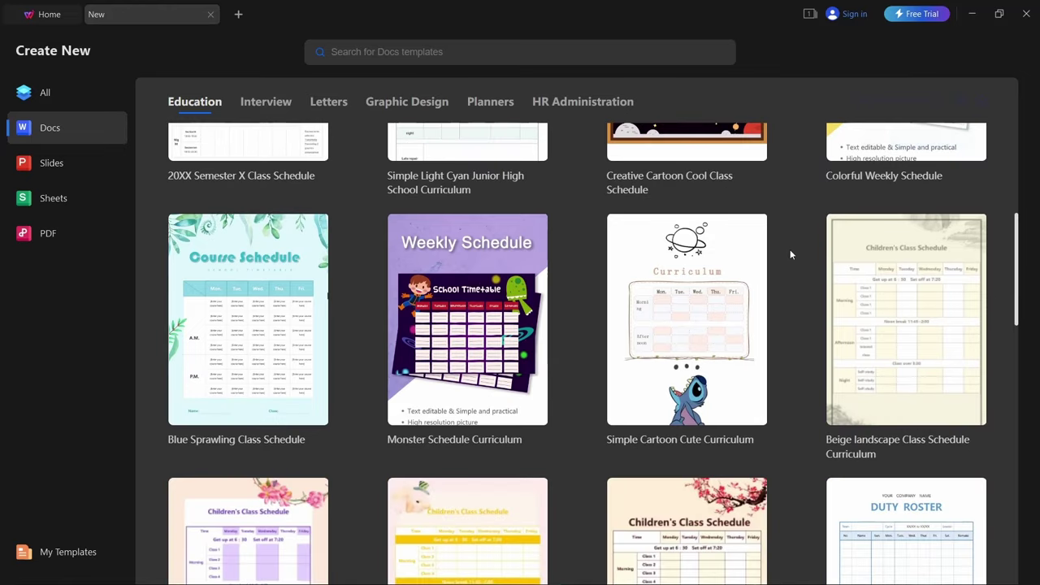
left_click(298, 360)
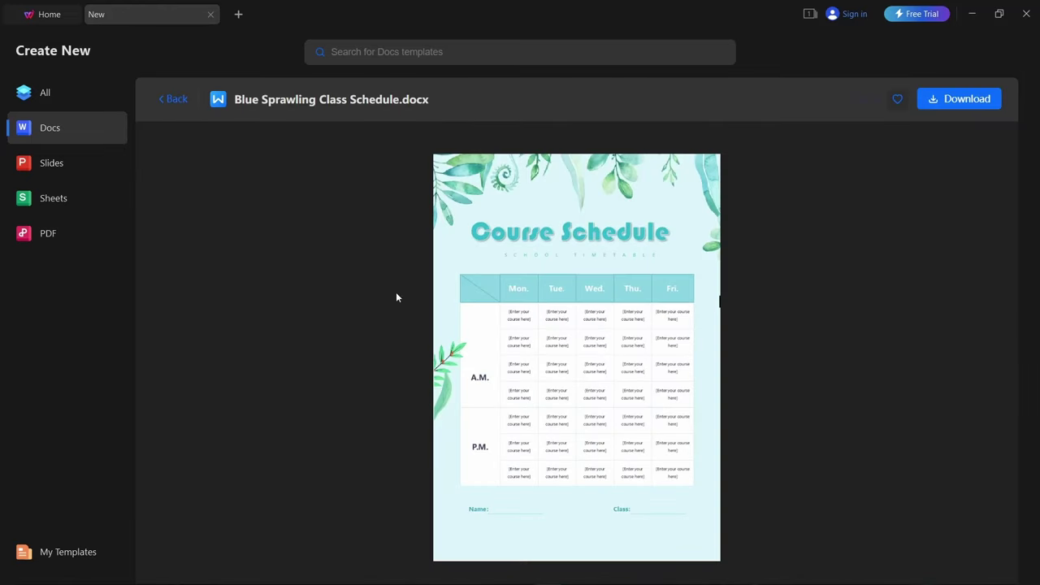
- Download the Blue Sprawling Class Schedule template, signing in with Google, and close the template gallery
left_click(947, 107)
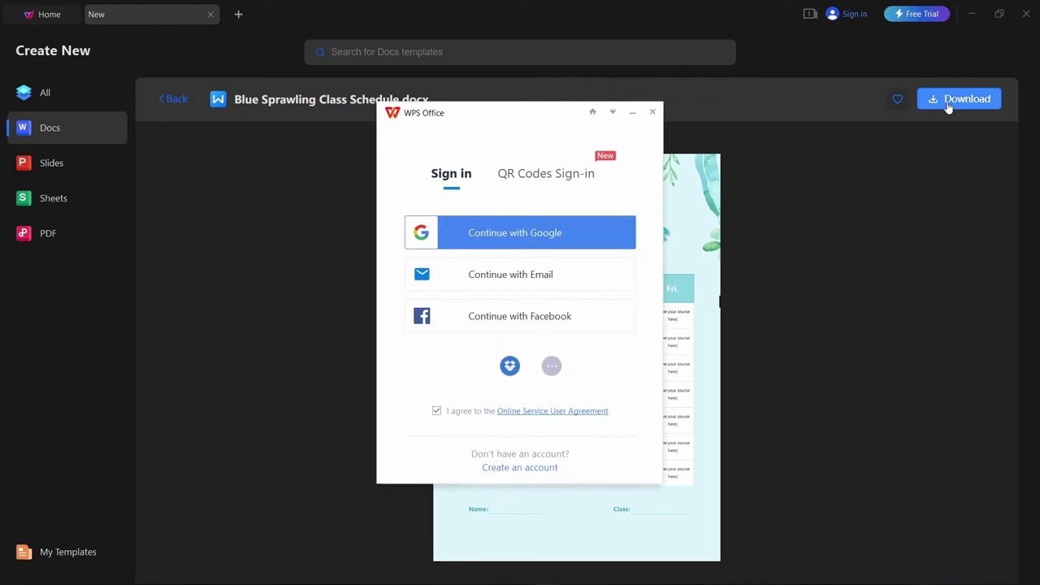
left_click(503, 244)
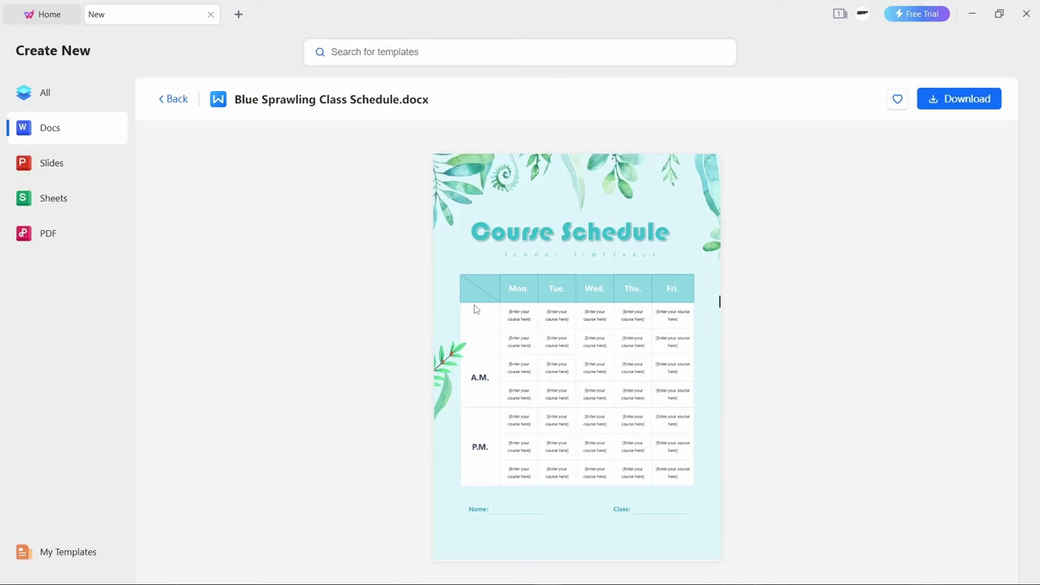
left_click(964, 102)
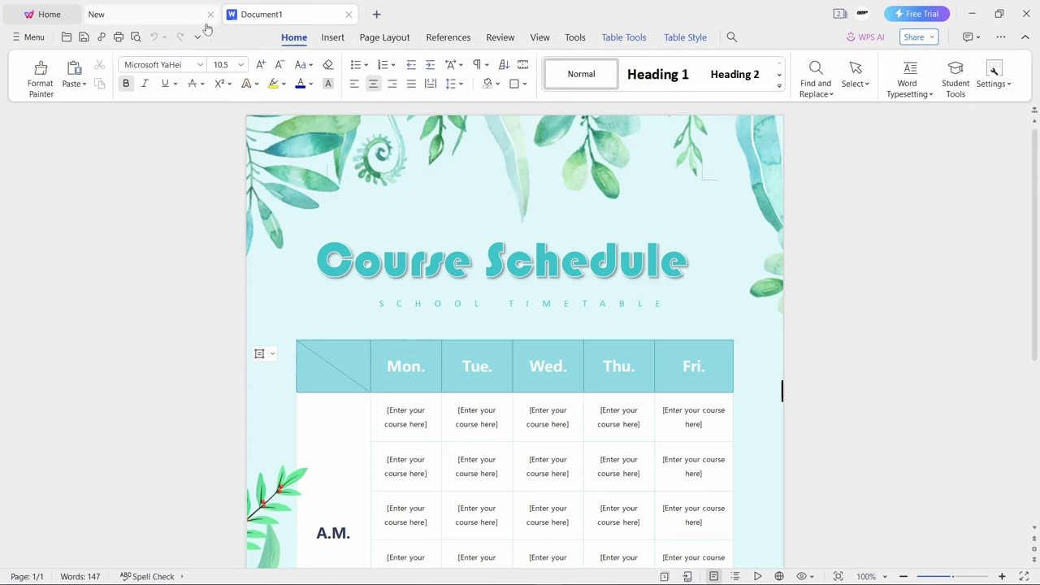
left_click(208, 14)
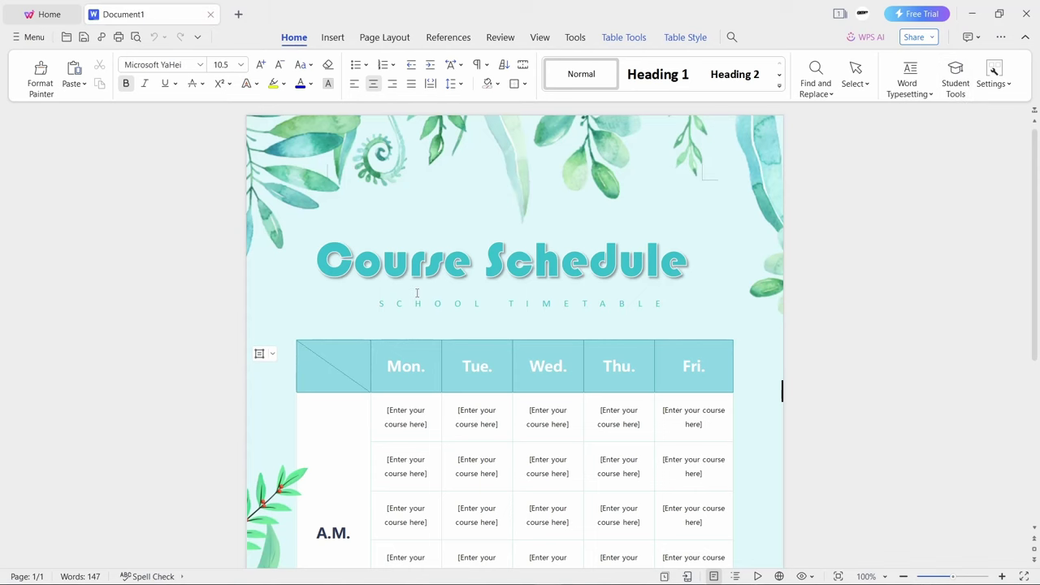
- Look over the course schedule and replace Monday's first A.M. placeholder with "Ebuzz Central"
scroll(416, 292, "down", 3)
scroll(416, 292, "up", 3)
scroll(513, 378, "down", 3)
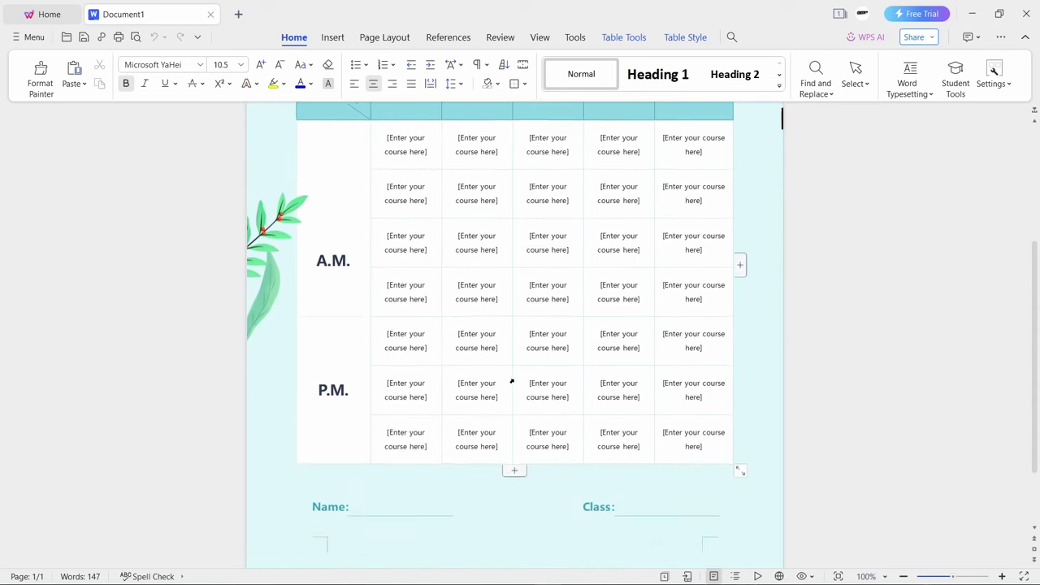
scroll(512, 378, "up", 3)
scroll(512, 379, "down", 2)
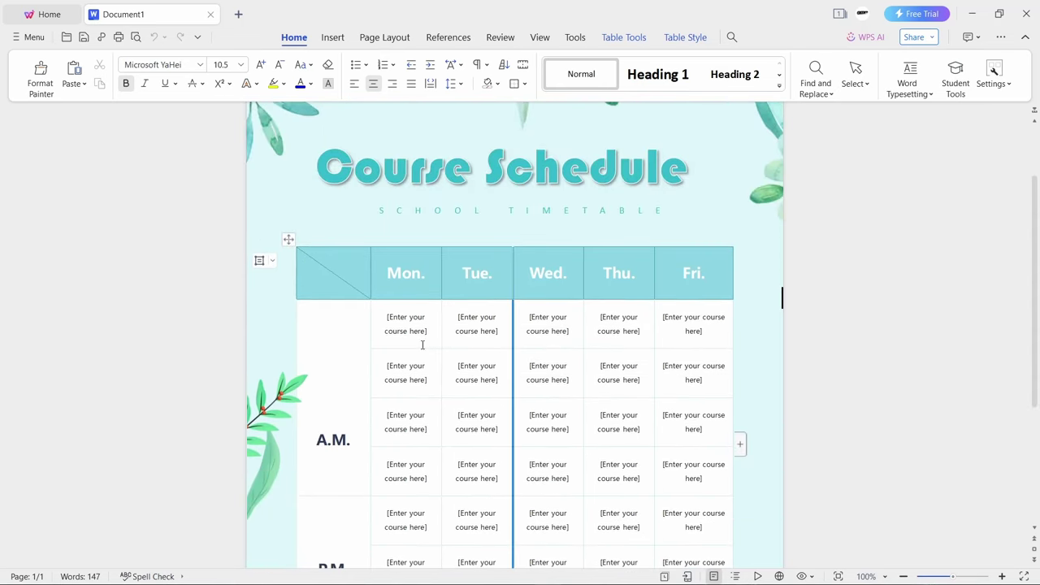
left_click(405, 318)
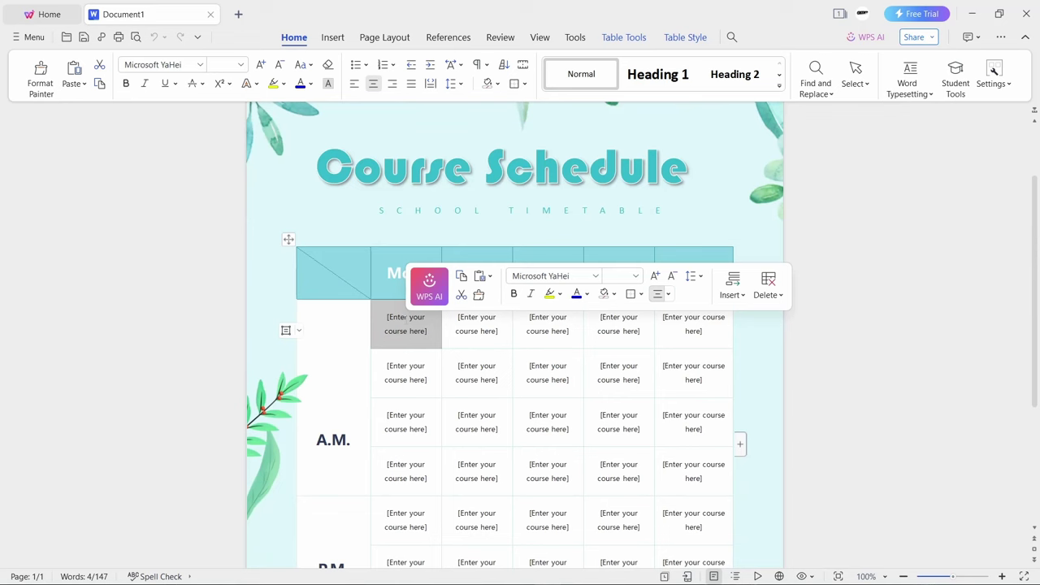
type("Ebaz")
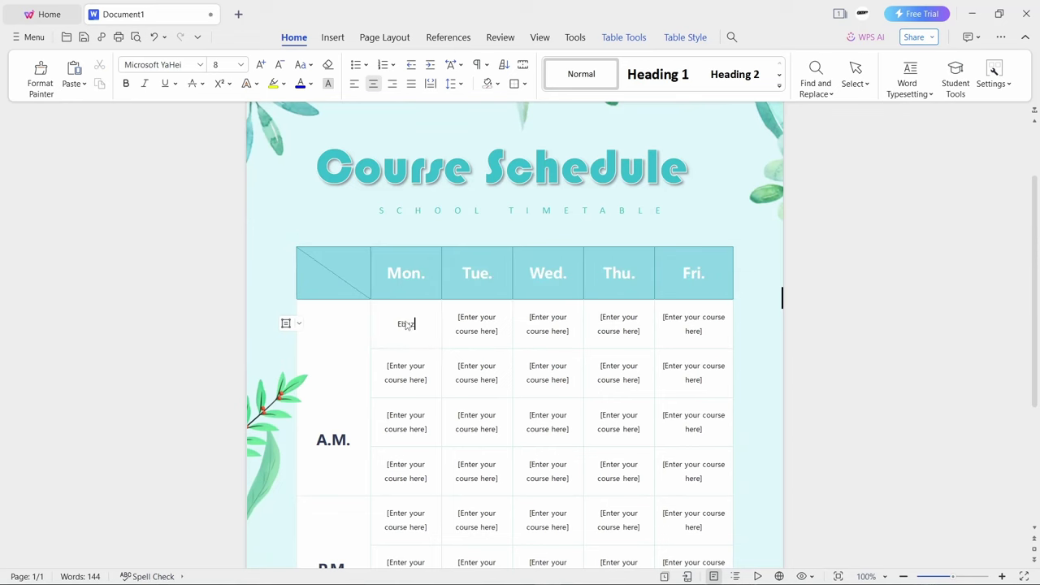
type(" Central")
- Replace the first A.M. placeholder under Tuesday with "Ebuzz Central"
left_click(468, 317)
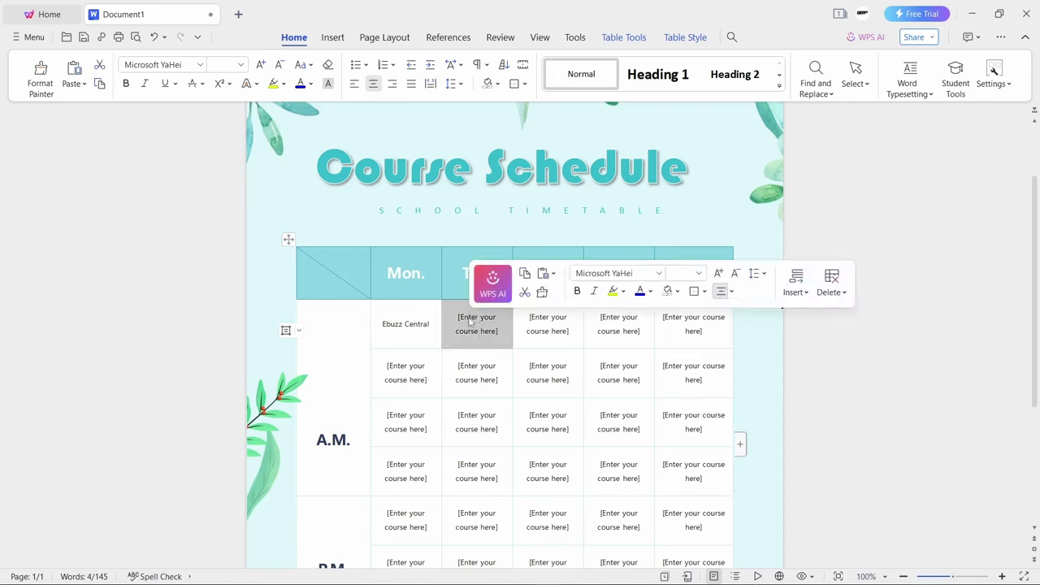
type("Ebuzz")
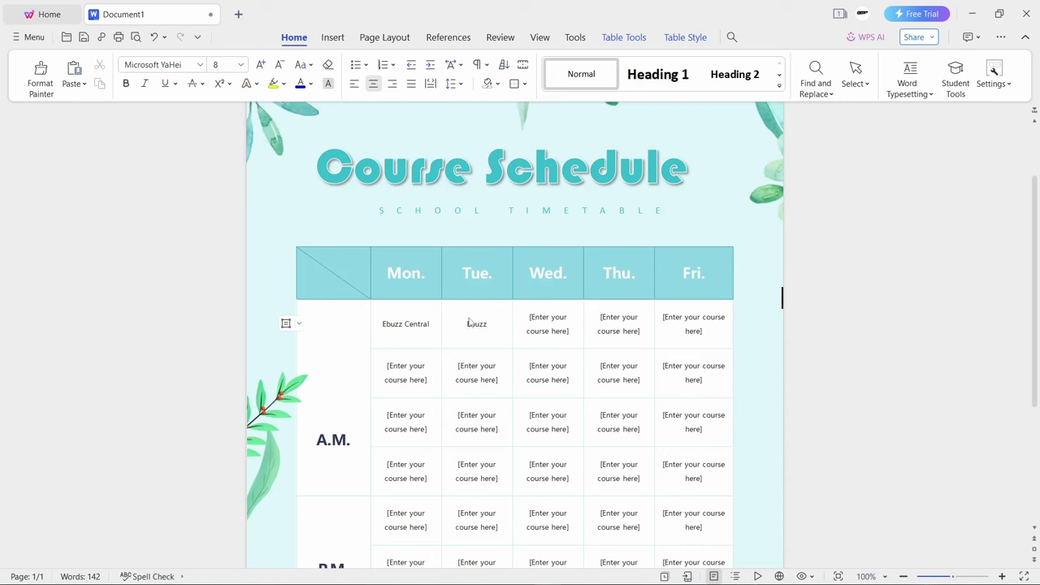
type("one")
key("BackSpace")
key("BackSpace")
key("BackSpace")
key("BackSpace")
type("Central")
- Make Monday's "Ebuzz Central" entry bold, italic and underlined, and set its font size to 14
left_click_drag(431, 323, 381, 323)
left_click(128, 85)
left_click(144, 84)
left_click(165, 84)
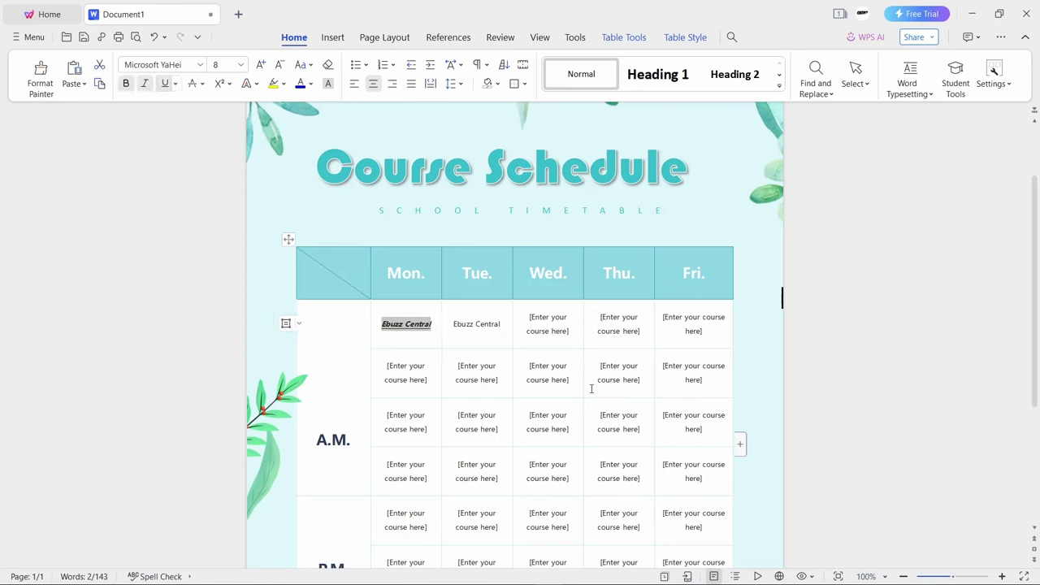
left_click(241, 64)
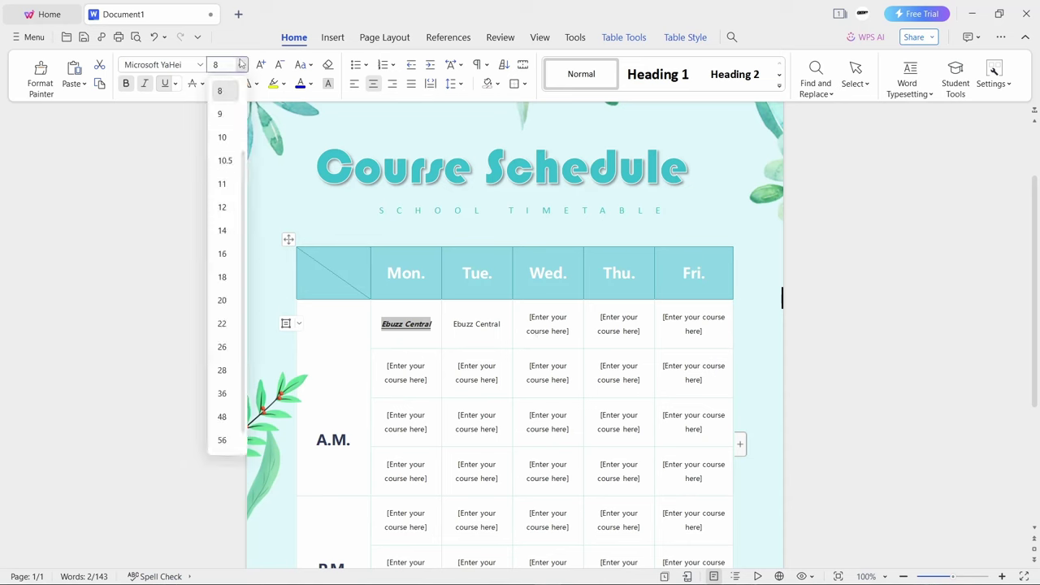
left_click(222, 232)
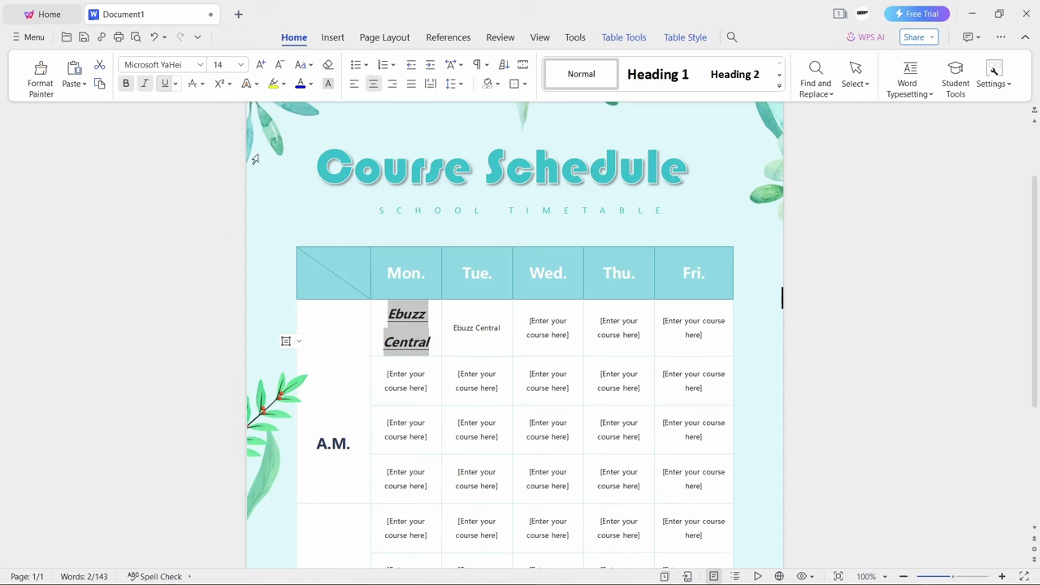
left_click(241, 65)
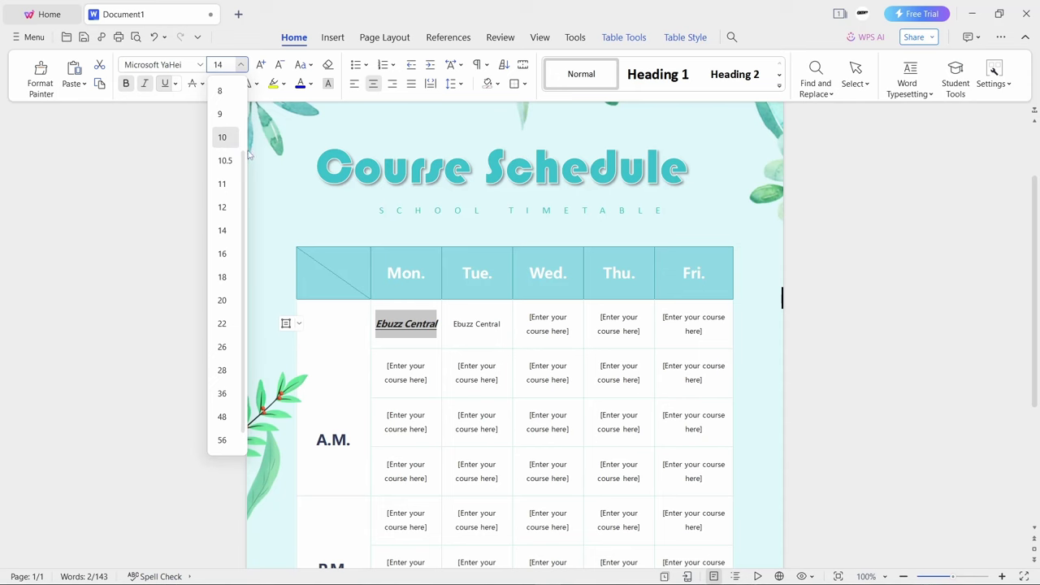
left_click(861, 282)
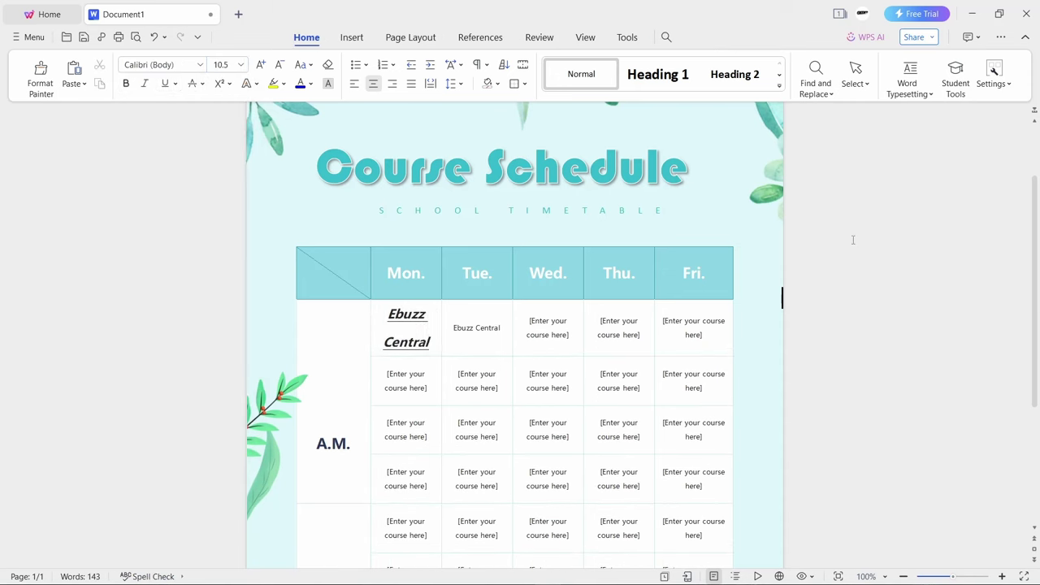
- Look over the whole schedule page and view the general display options of the program, leaving them as they are
scroll(493, 280, "up", 2)
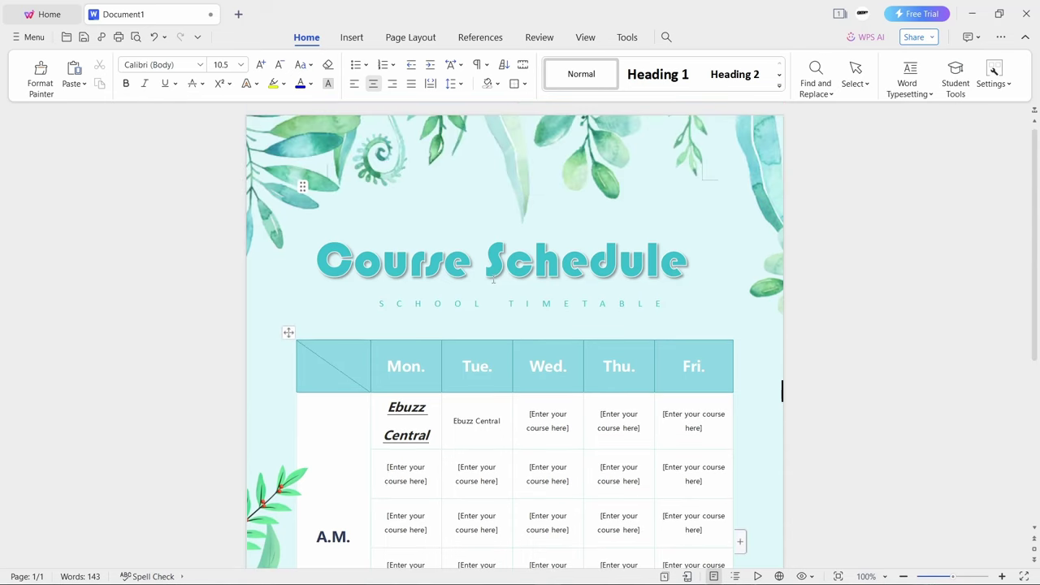
scroll(492, 280, "down", 4)
scroll(488, 274, "up", 4)
left_click(14, 38)
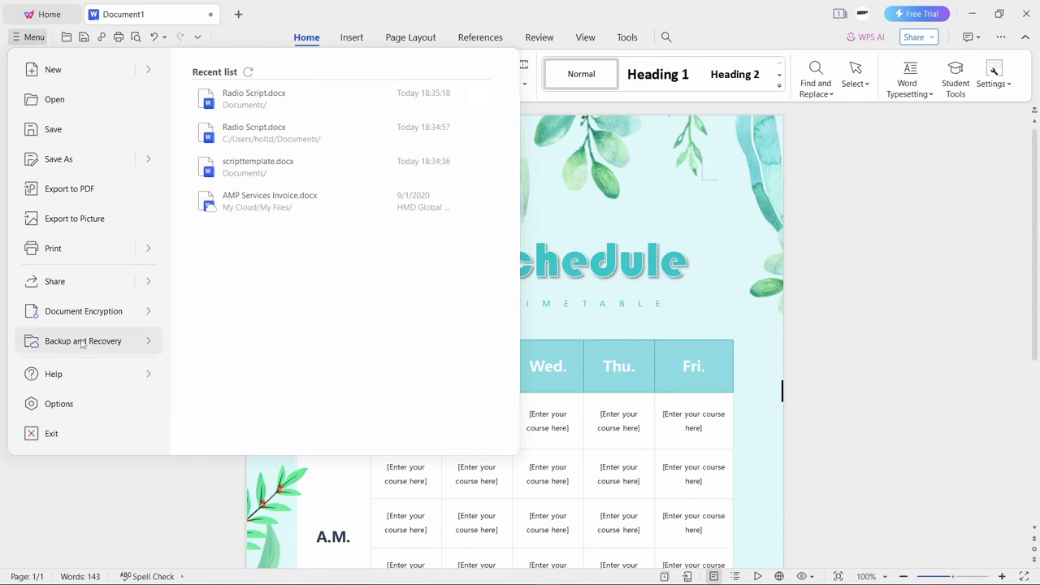
left_click(67, 401)
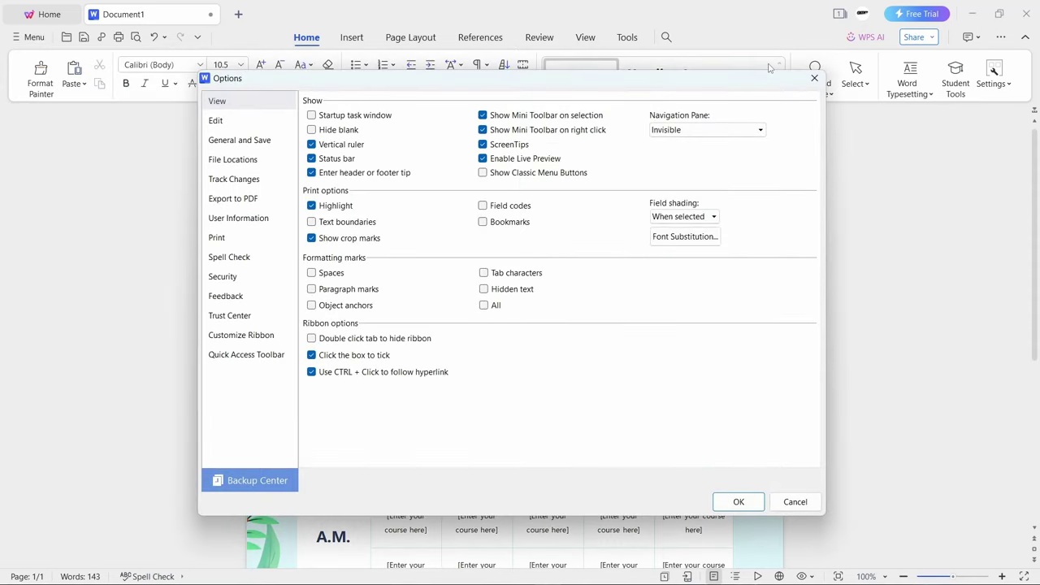
left_click(813, 79)
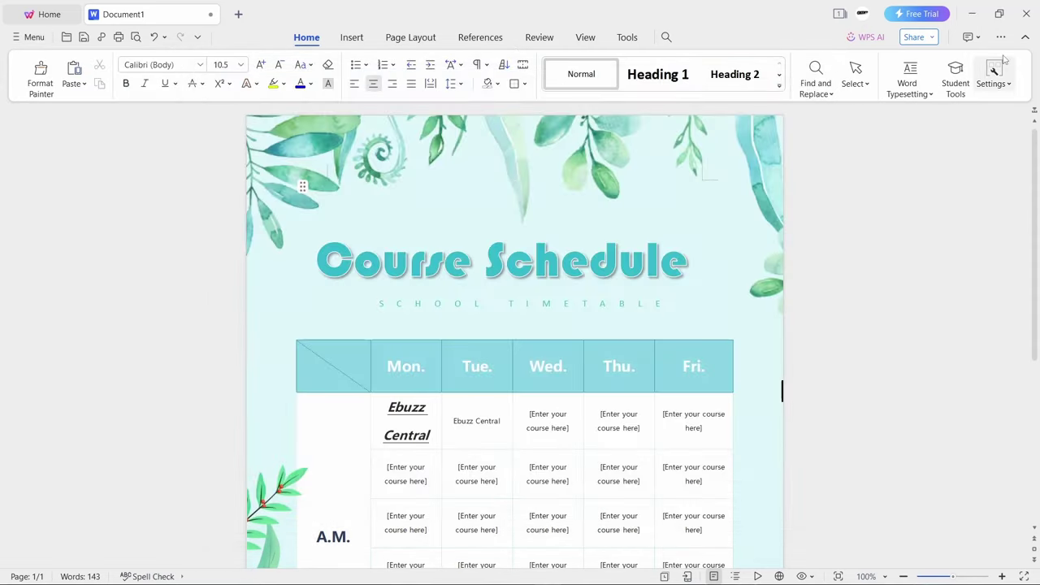
- Enable the Ribbon Classic Menu setting and disable it again
left_click(1001, 37)
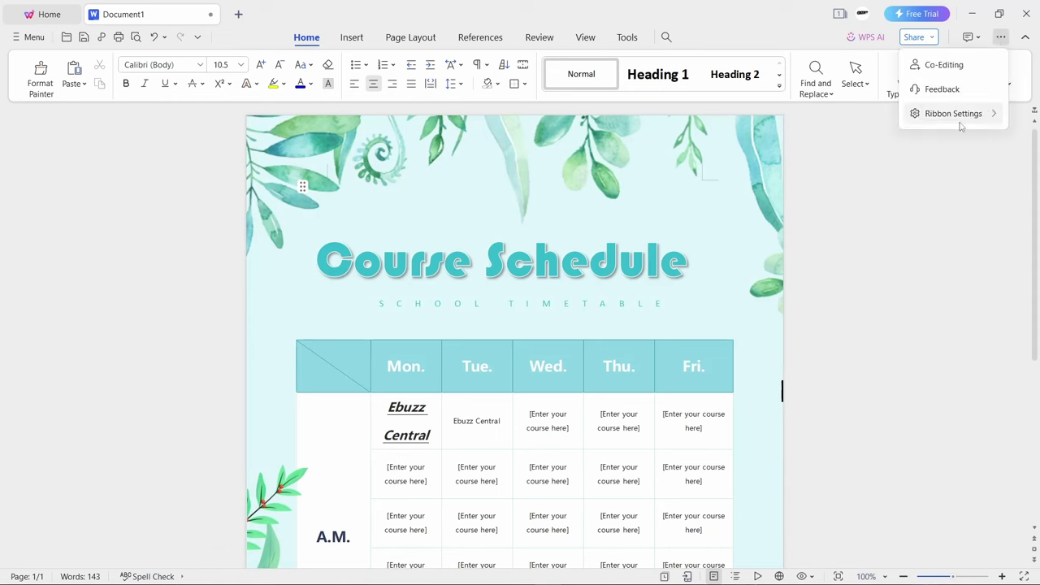
mouse_move(960, 119)
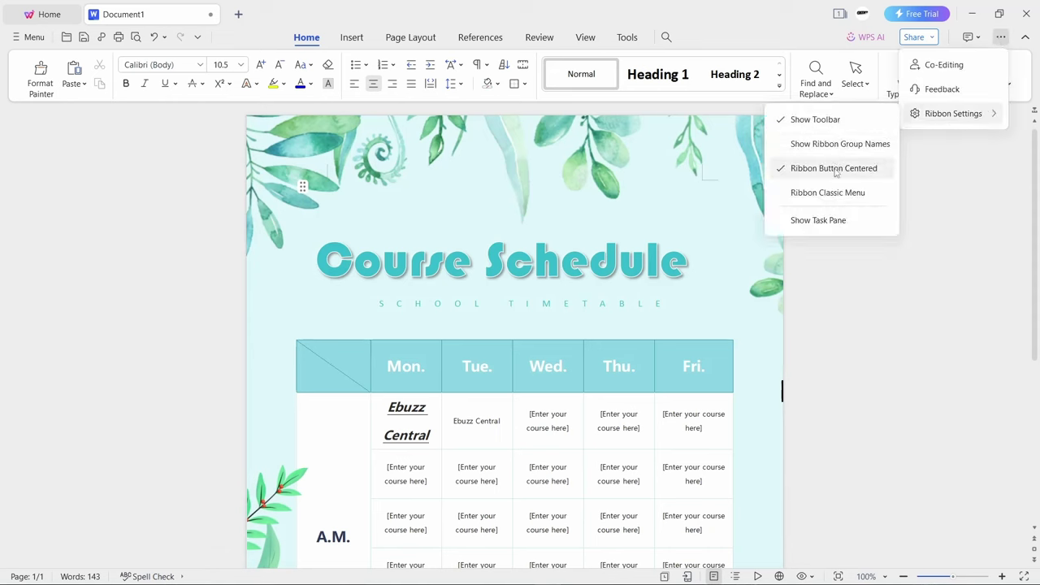
left_click(828, 194)
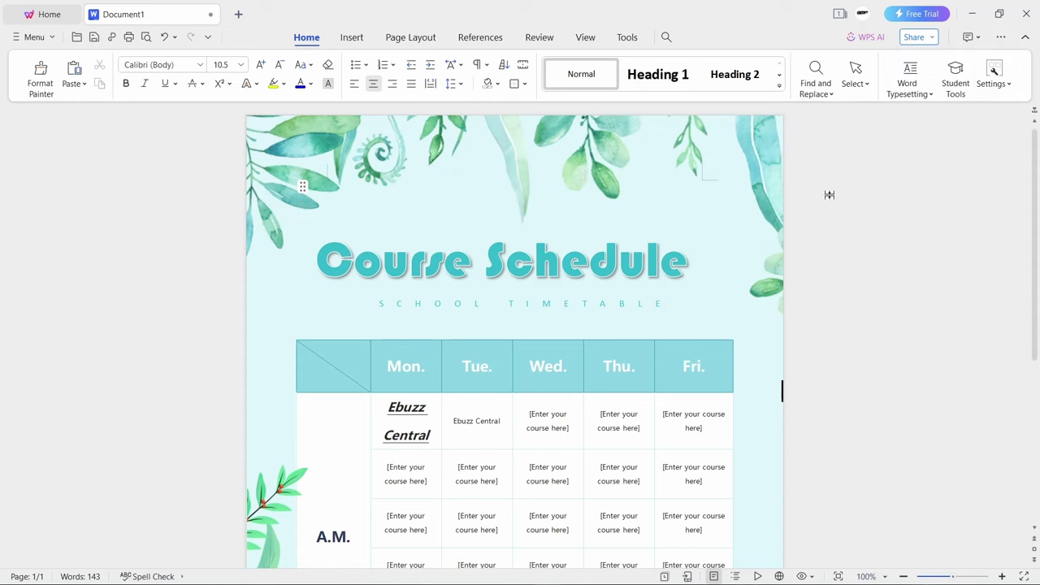
left_click(1000, 39)
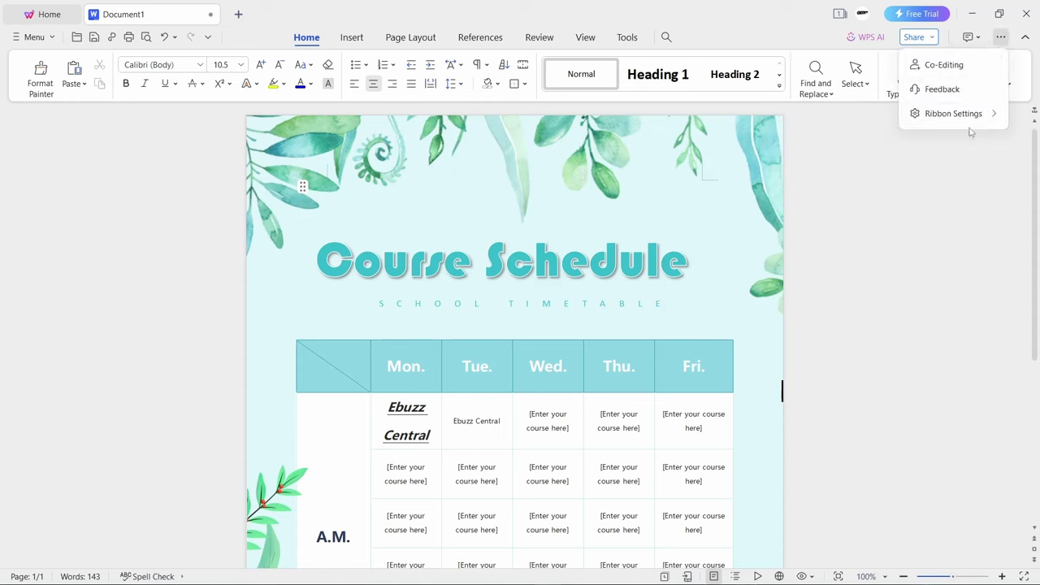
mouse_move(968, 120)
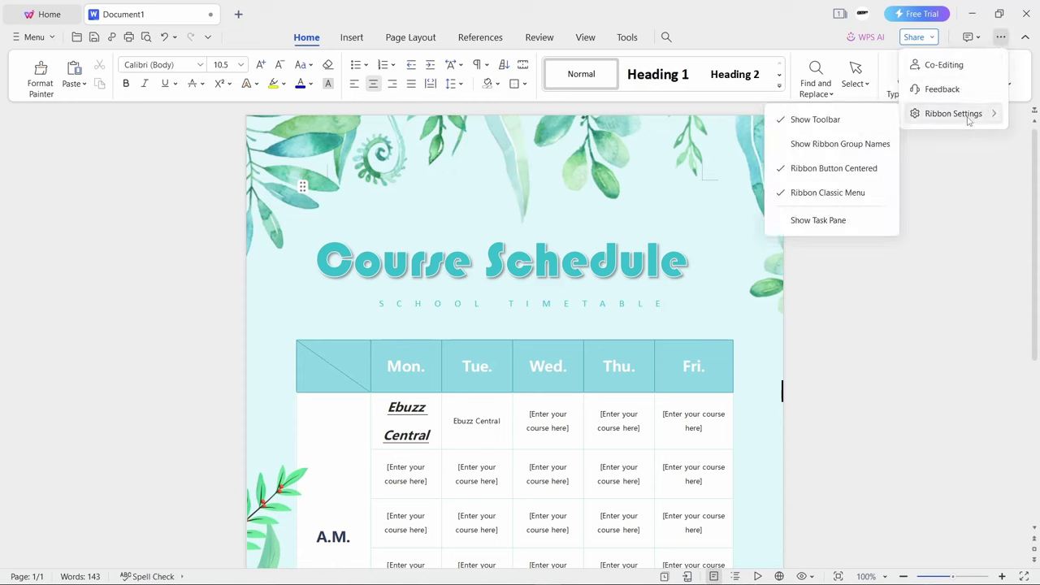
left_click(822, 194)
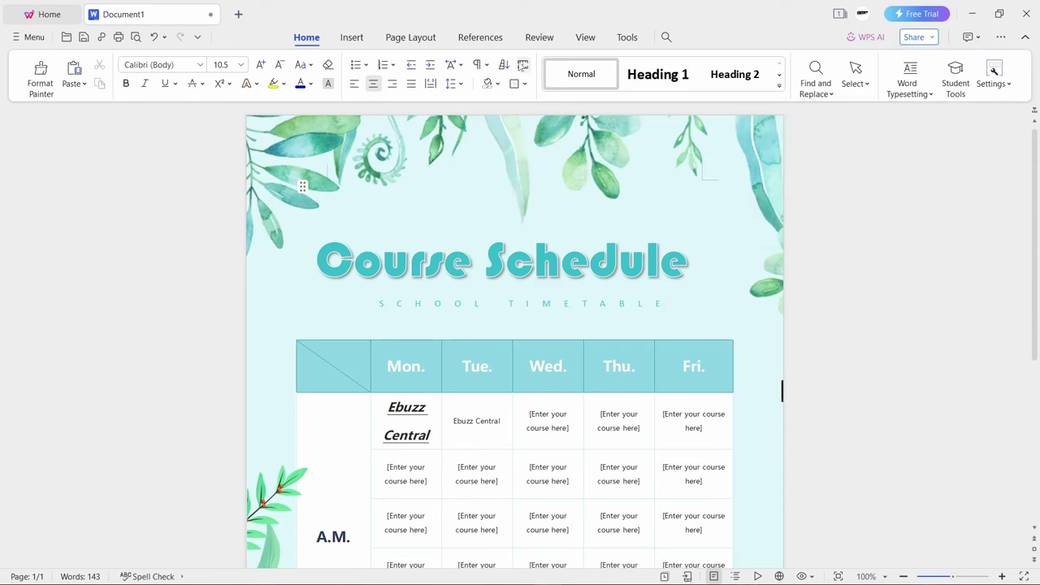
- Collapse the ribbon and expand it again
left_click(1000, 37)
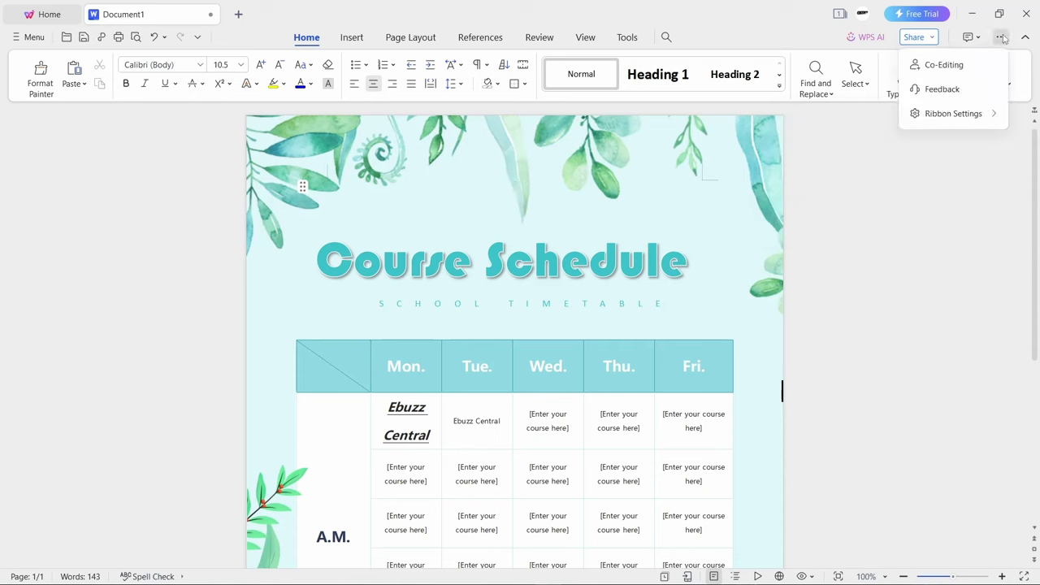
left_click(1001, 186)
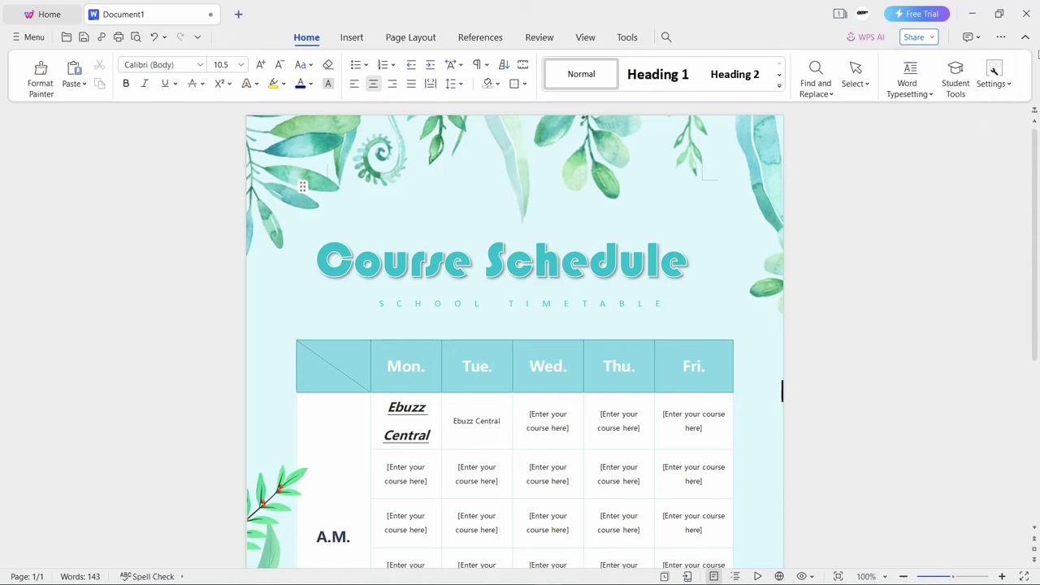
left_click(1024, 40)
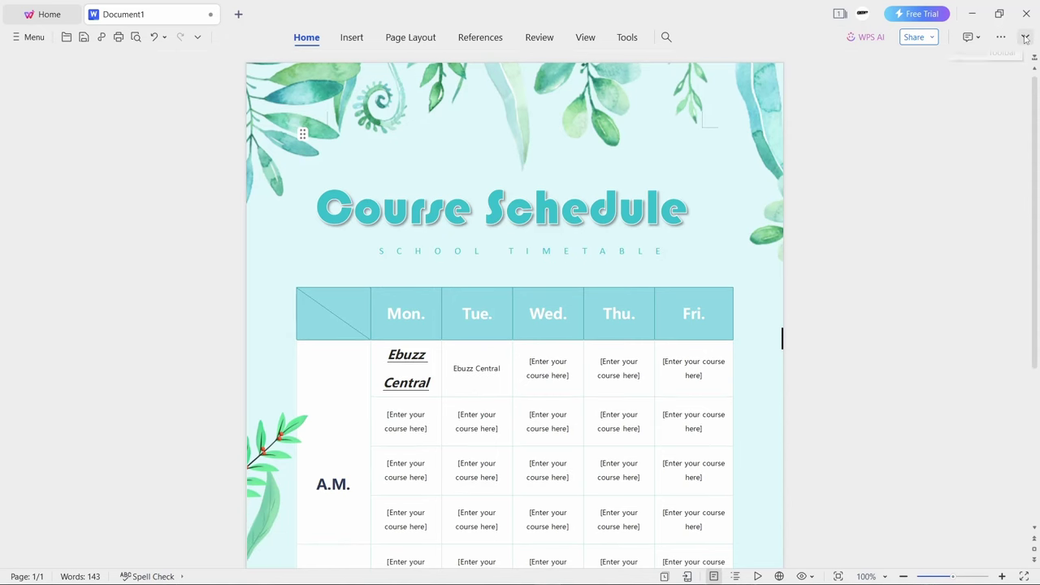
left_click(1024, 38)
left_click(1000, 37)
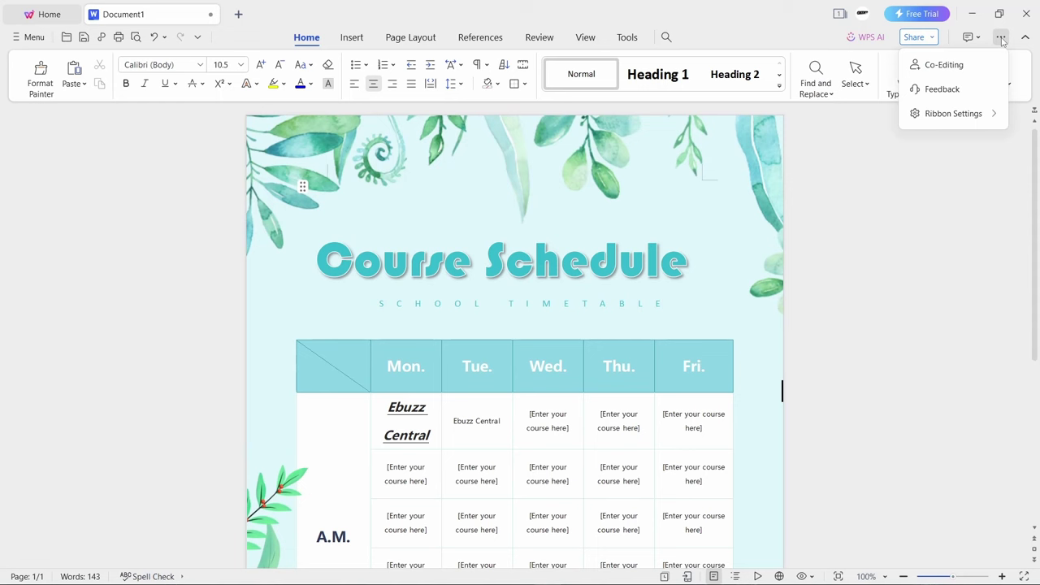
left_click(934, 264)
- Review the Edit, General and Save, File Locations and Track Changes options without changing anything
left_click(30, 37)
left_click(86, 409)
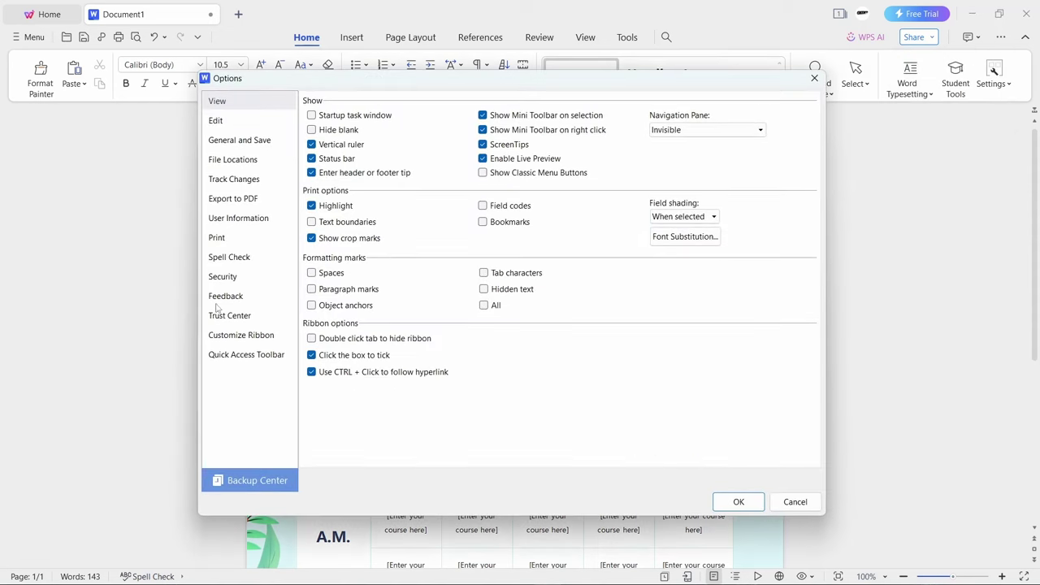
left_click(217, 127)
left_click(239, 142)
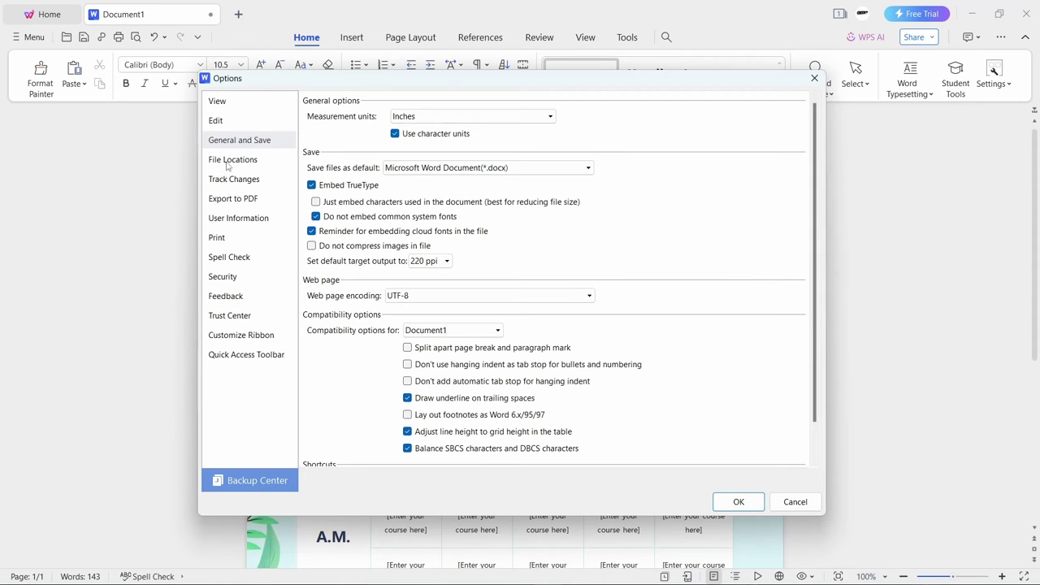
left_click(228, 164)
left_click(228, 186)
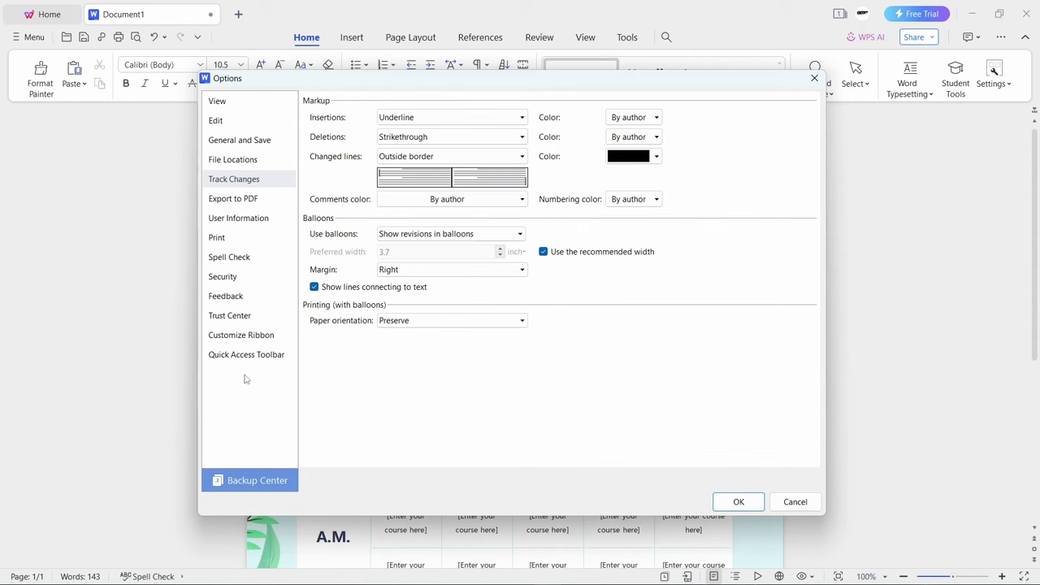
left_click(795, 501)
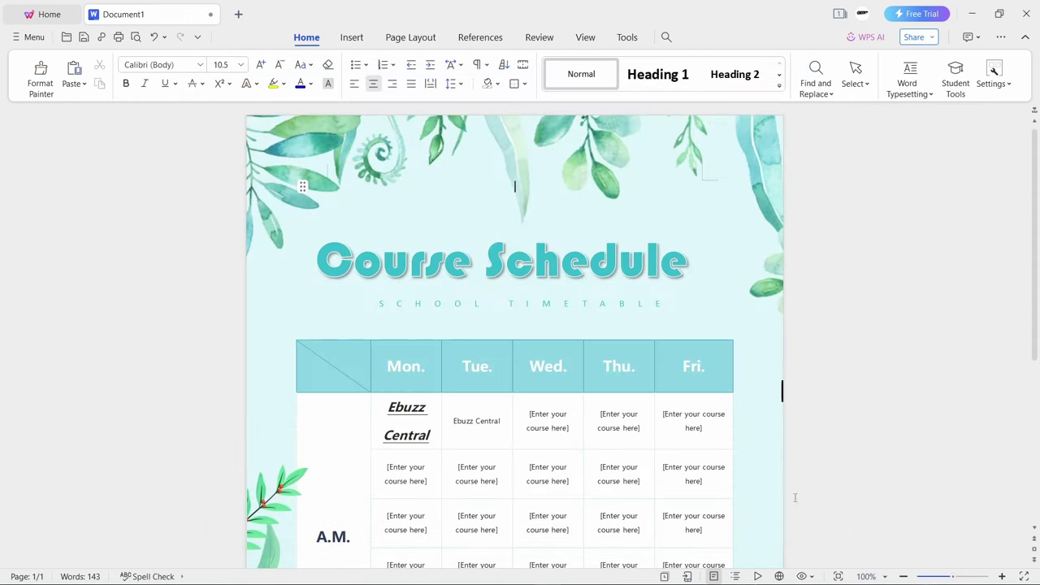
- Go to the start page, dismiss the WPS Pro trial offer and open the theme settings
left_click(47, 14)
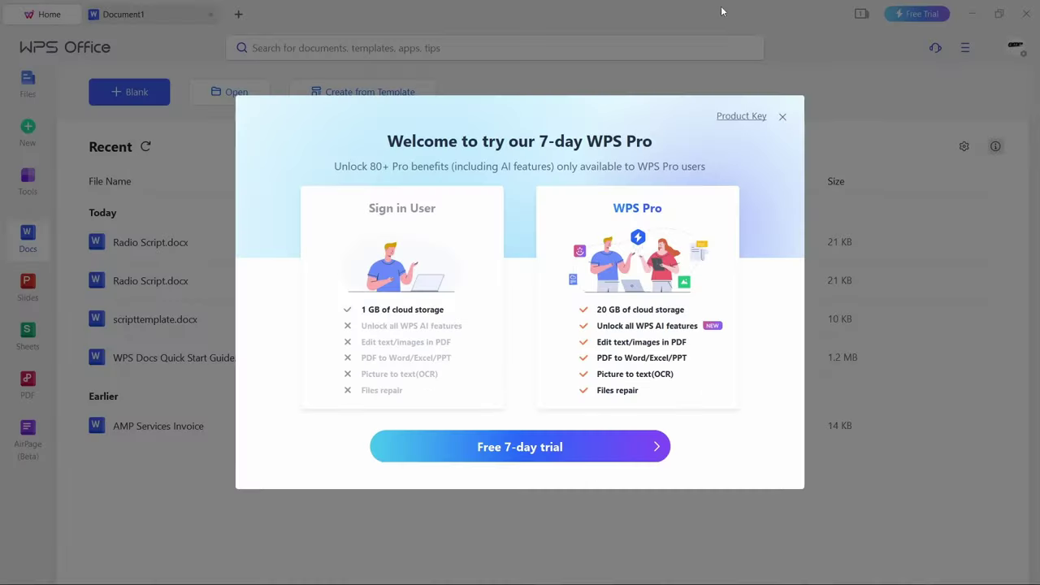
left_click(782, 116)
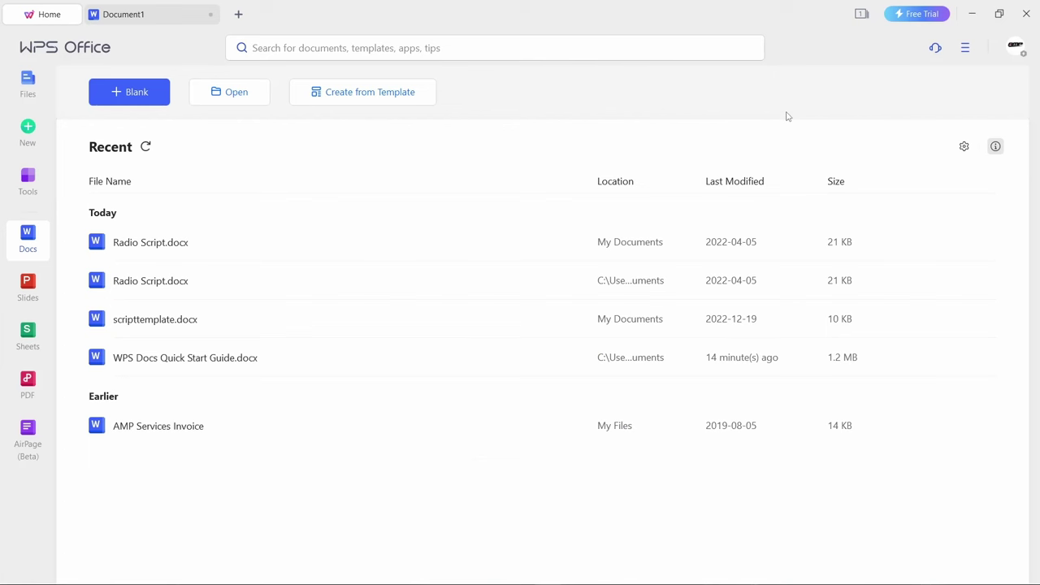
left_click(965, 49)
left_click(946, 85)
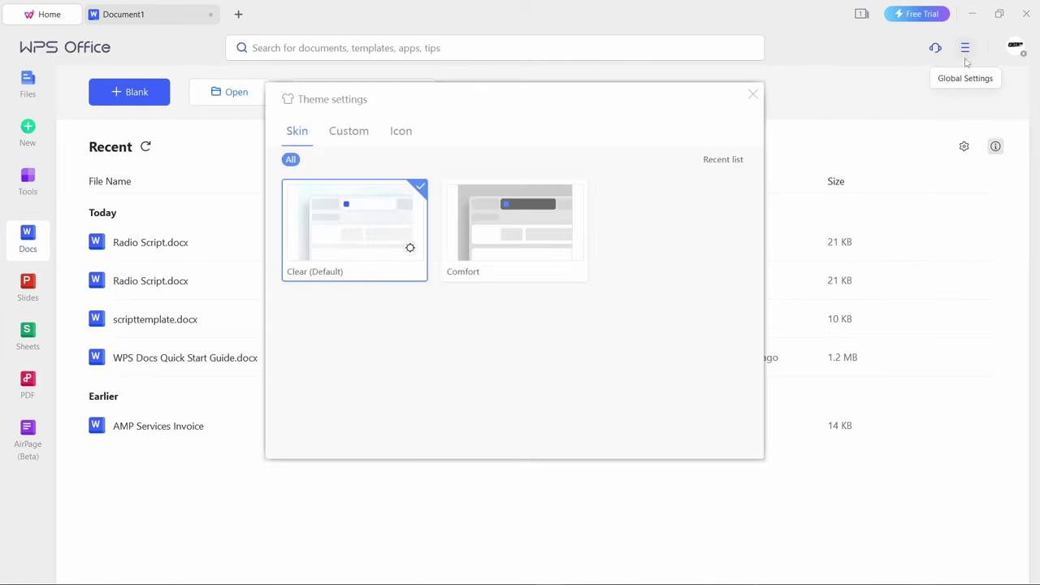
- Apply the Comfort skin and view the Custom and Icon theme settings
left_click(468, 223)
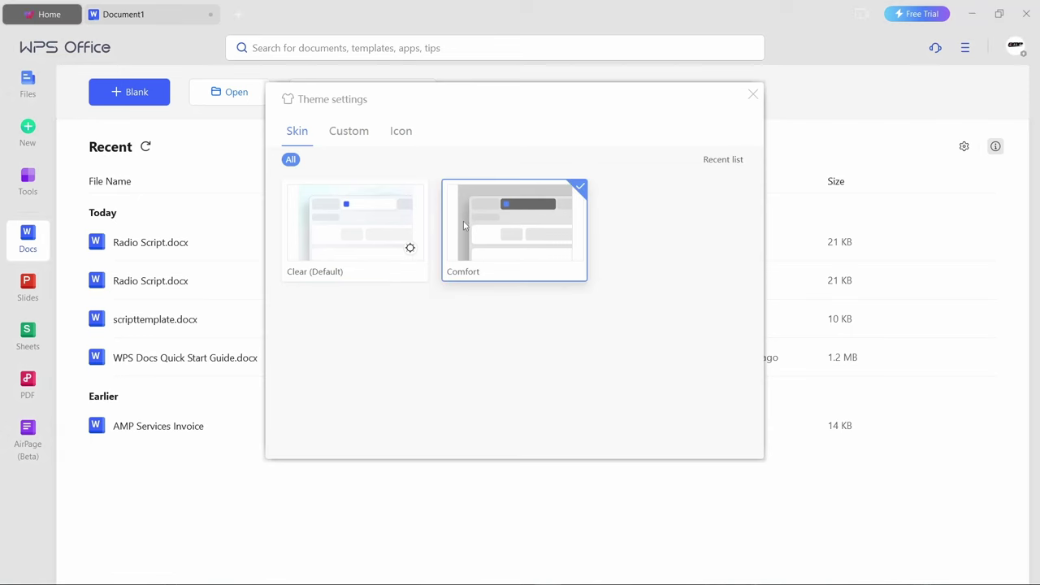
left_click(353, 136)
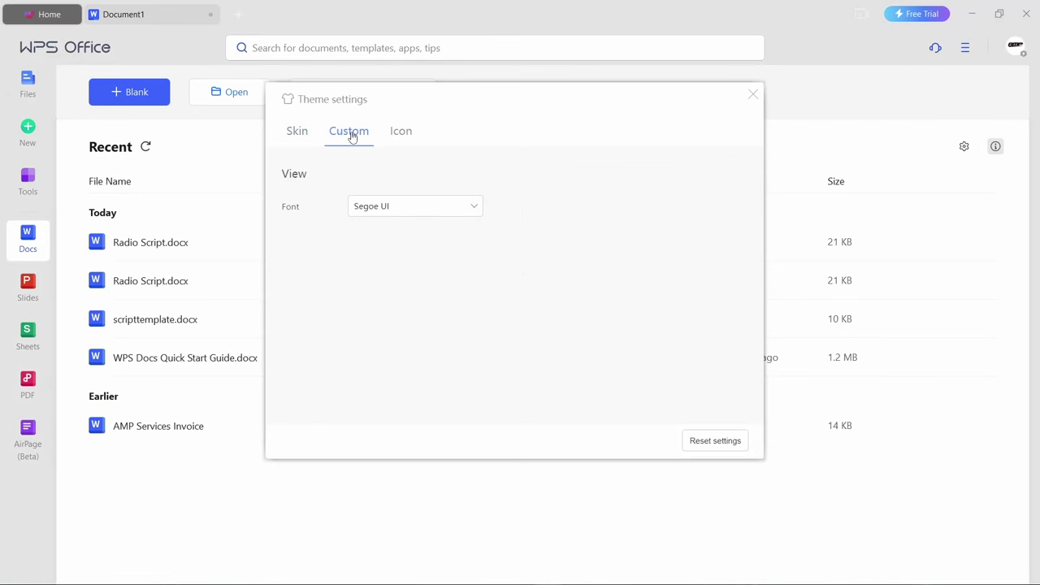
left_click(409, 134)
left_click(296, 132)
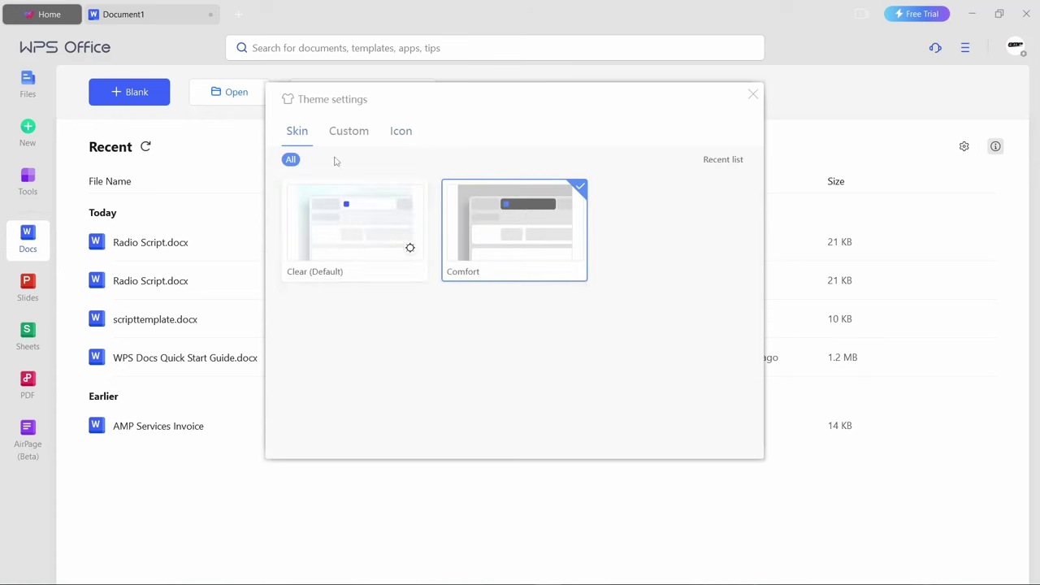
- Switch the Clear skin to its Dark variant and close the theme settings
mouse_move(369, 260)
left_click(394, 231)
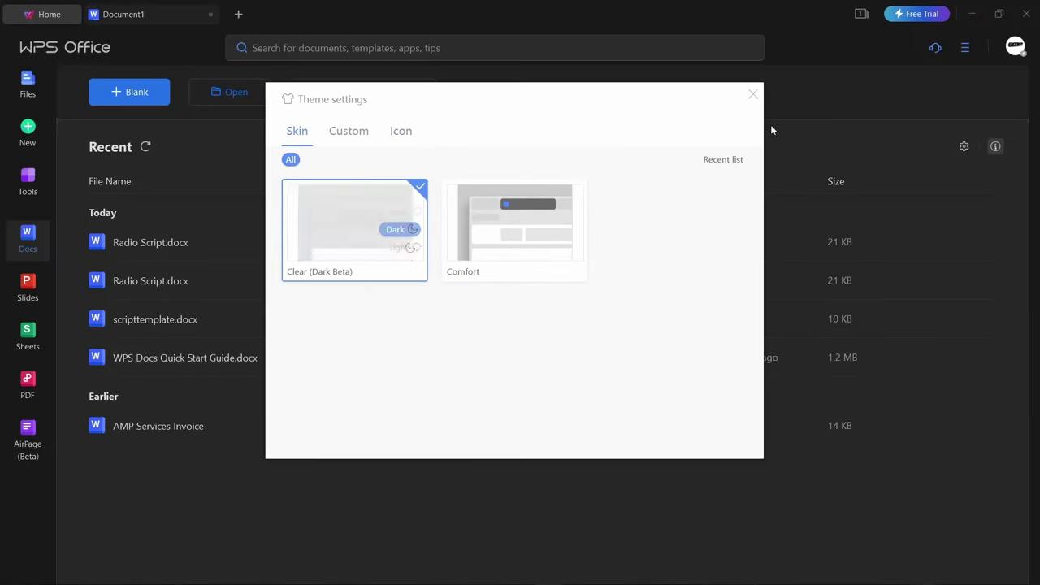
left_click(752, 94)
- Return to Document1 and look over the course schedule in the dark theme
left_click(174, 15)
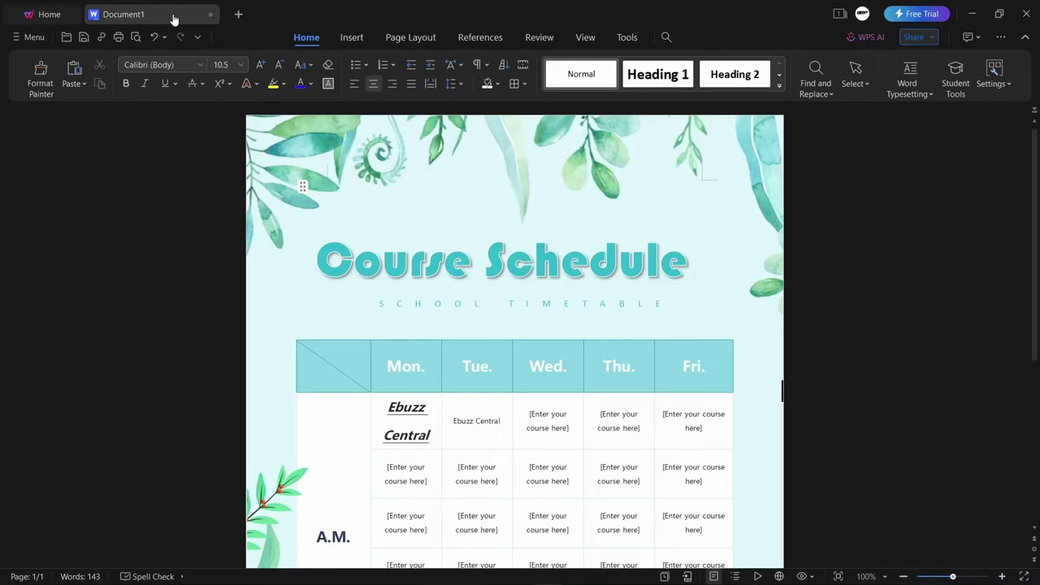
scroll(551, 345, "down", 6)
scroll(552, 345, "up", 6)
scroll(541, 327, "down", 6)
scroll(541, 329, "up", 6)
- Look through the Insert, Page Layout, References, Review, View and Tools command sets and return to the Home commands
left_click(352, 37)
left_click(410, 37)
left_click(478, 38)
left_click(536, 37)
left_click(584, 37)
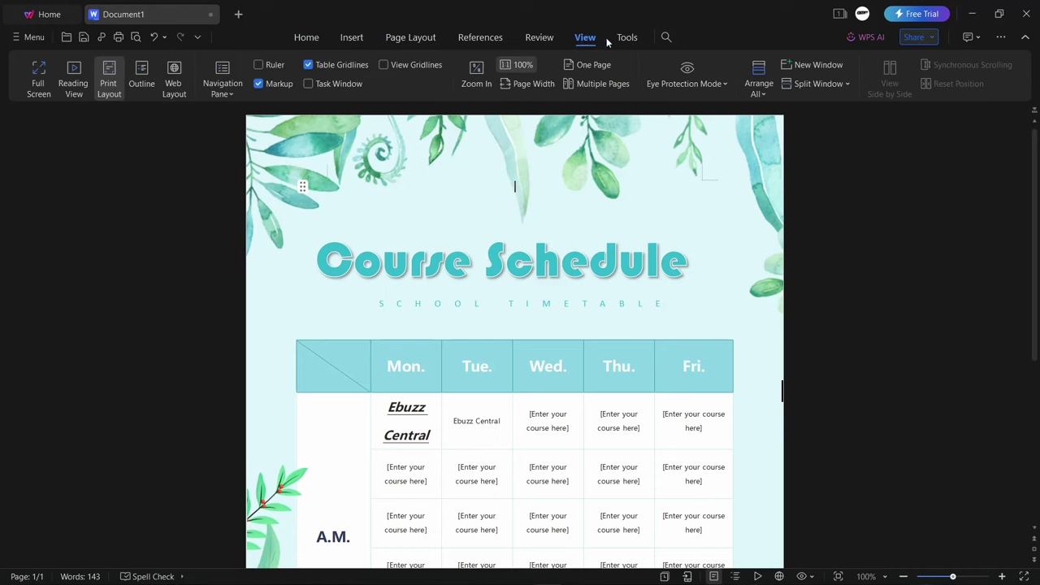
left_click(626, 37)
left_click(305, 37)
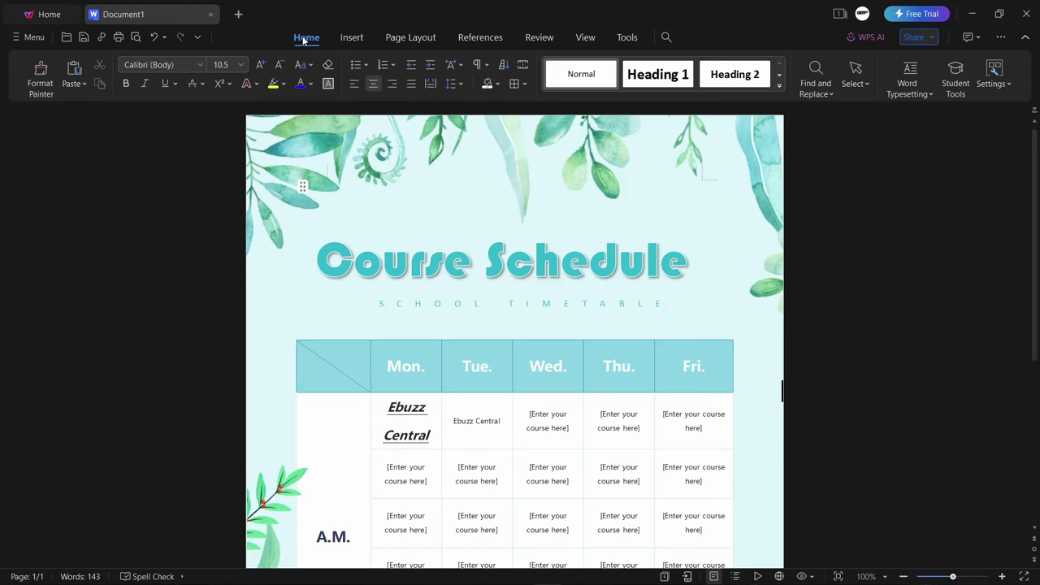
- View the start page's recent files and return to Document1 to check its save status
left_click(34, 18)
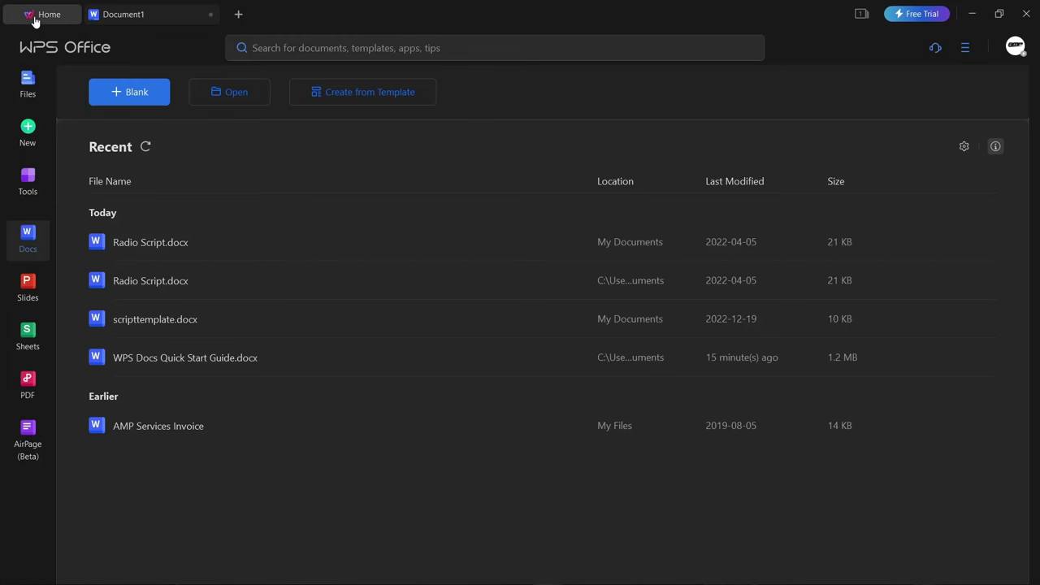
left_click(125, 19)
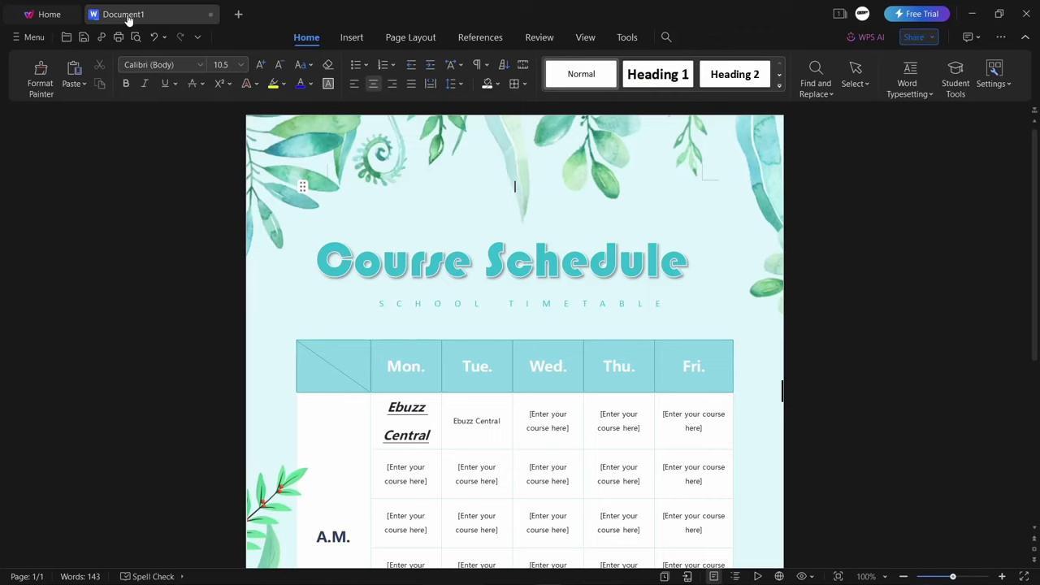
mouse_move(128, 19)
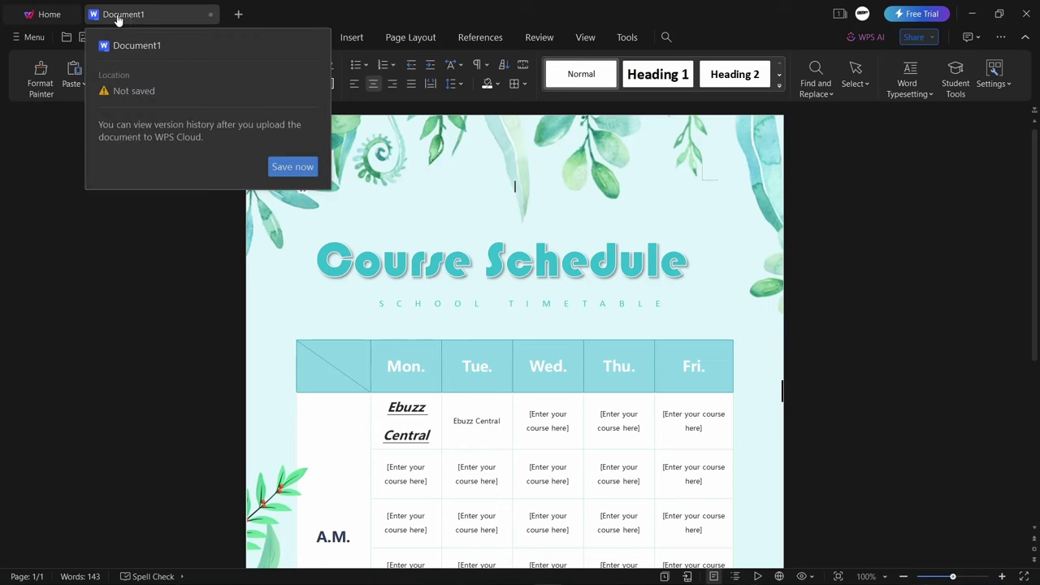